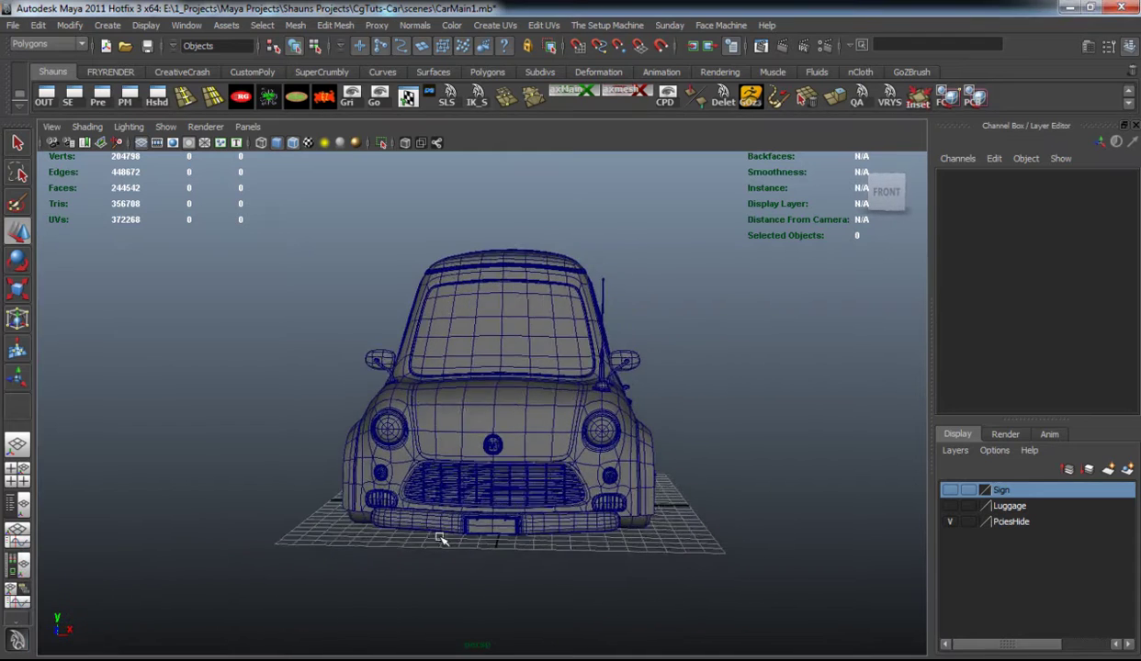
- Hide the PciesHide layer so the window glass and other extra pieces are out of the way
alt+drag(441, 540, 588, 564)
click(951, 522)
alt+drag(754, 547, 633, 467)
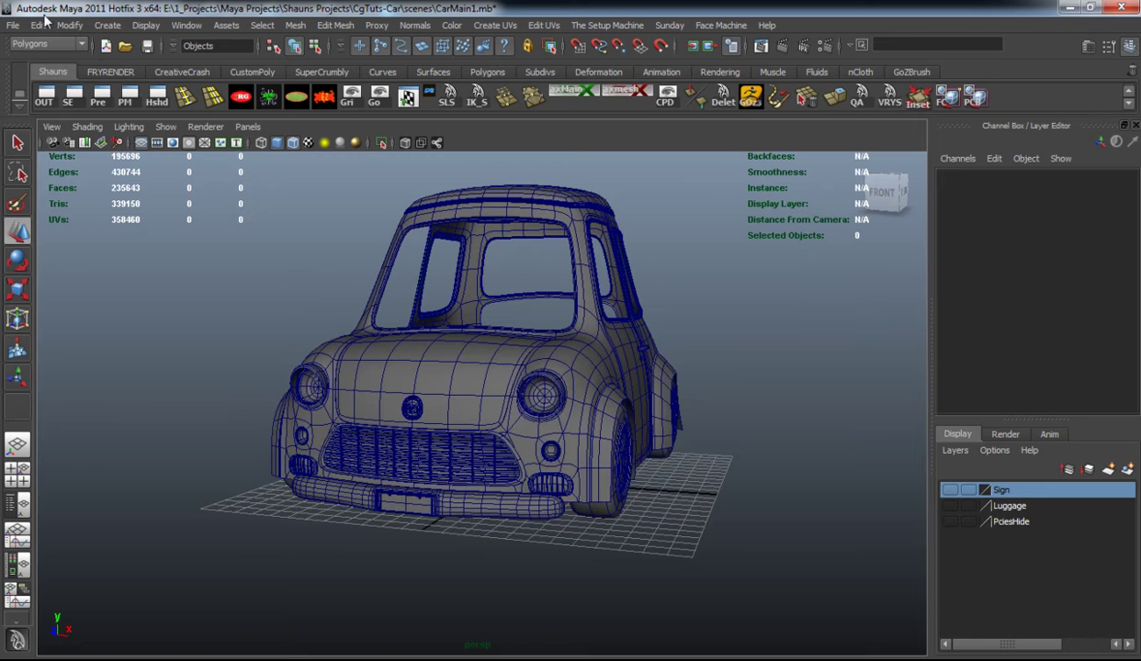
- Import the LightInners.mb scene file into the car scene
click(13, 25)
click(48, 145)
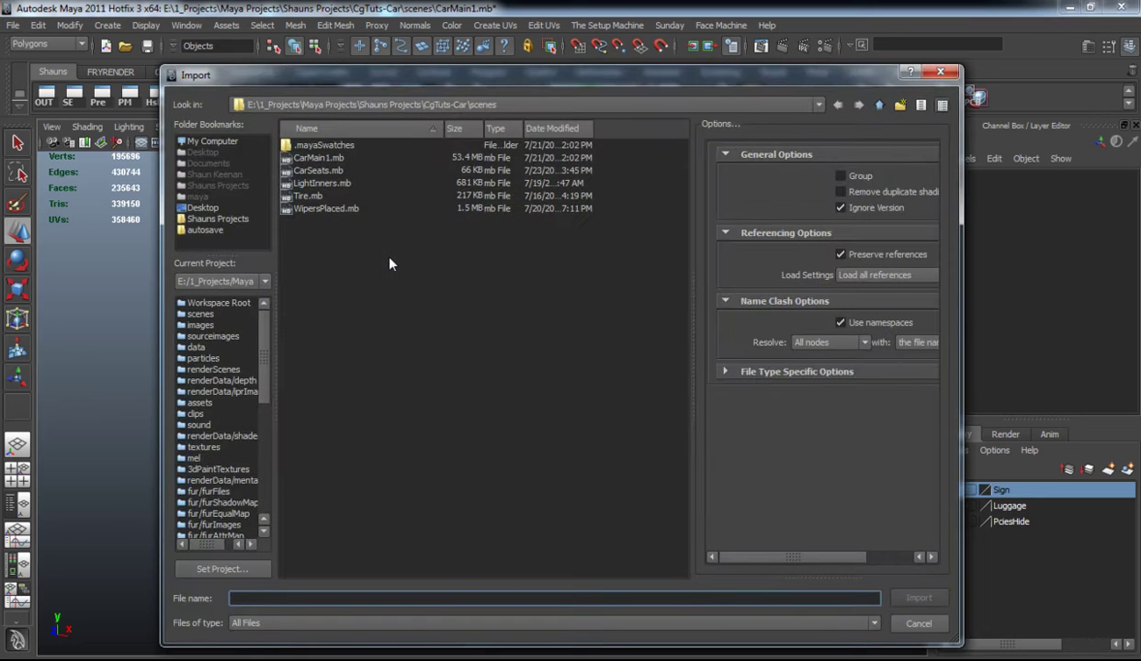
double_click(324, 183)
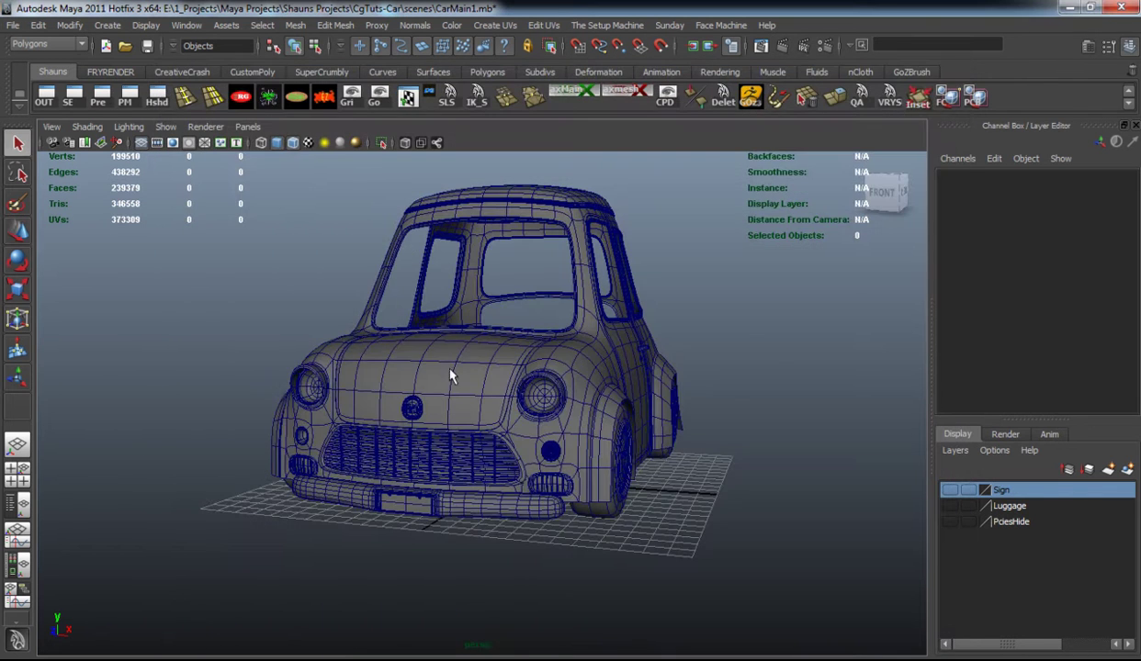
- Select the imported light's parent group and move it forward along Z until it stands in front of the car
scroll(500, 455, up, 5)
scroll(491, 443, up, 5)
alt+middle_drag(491, 444, 434, 437)
scroll(390, 416, up, 4)
click(312, 312)
key(Up)
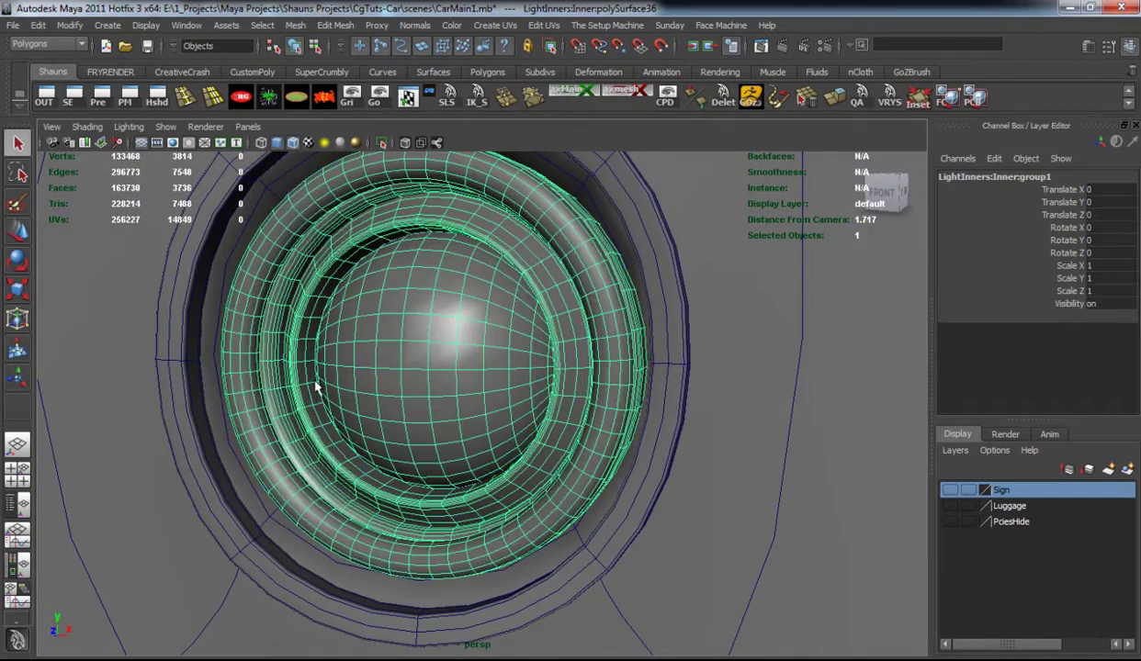
scroll(326, 407, down, 10)
scroll(353, 471, down, 3)
key(w)
alt+drag(395, 460, 405, 476)
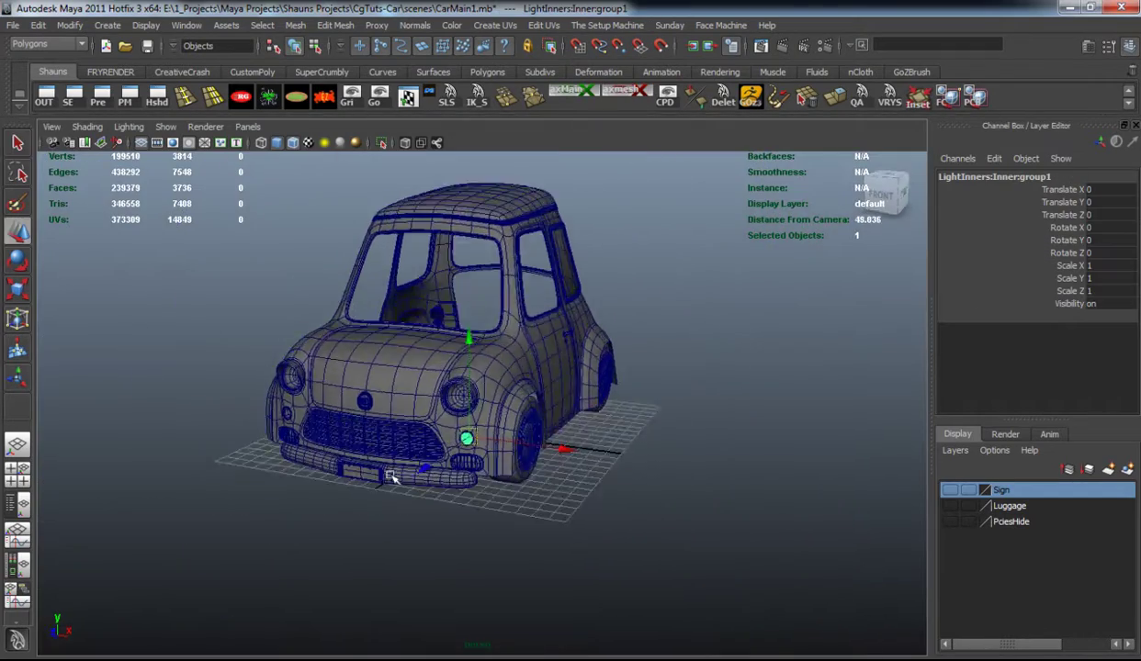
drag(360, 531, 354, 516)
key(ctrl+z)
drag(423, 470, 385, 501)
- Scale the imported light group up uniformly to about 7.19, then clear the selection
scroll(385, 501, up, 3)
key(r)
alt+drag(475, 432, 533, 478)
click(562, 508)
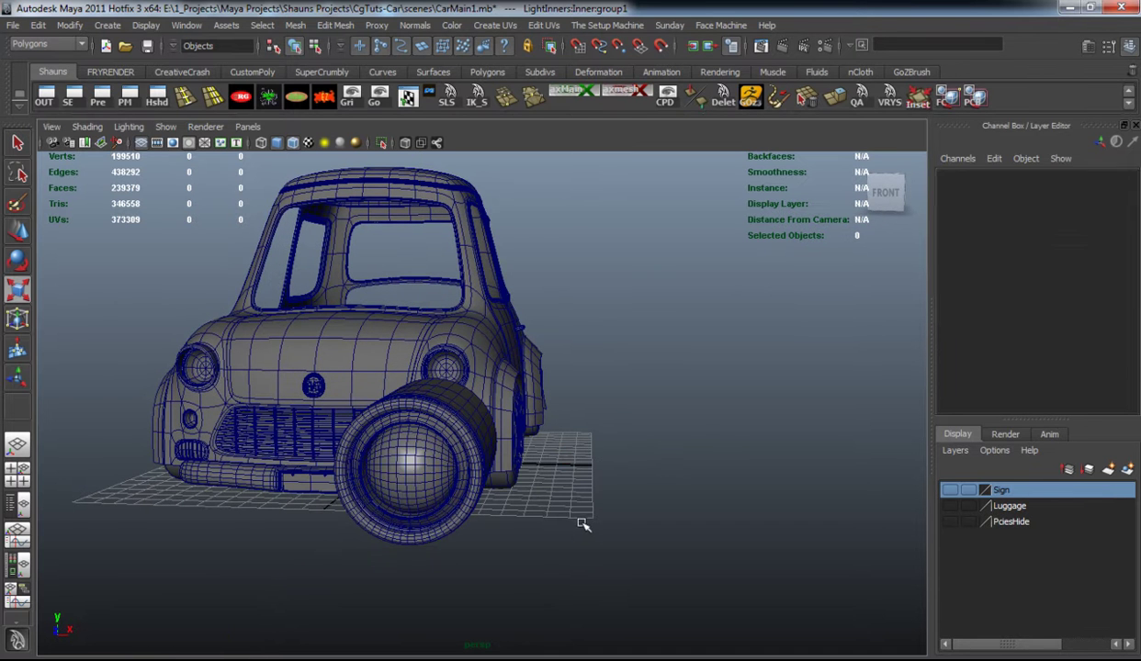
- Delete the spherical bulb surface from the middle of the enlarged light
click(420, 466)
key(Delete)
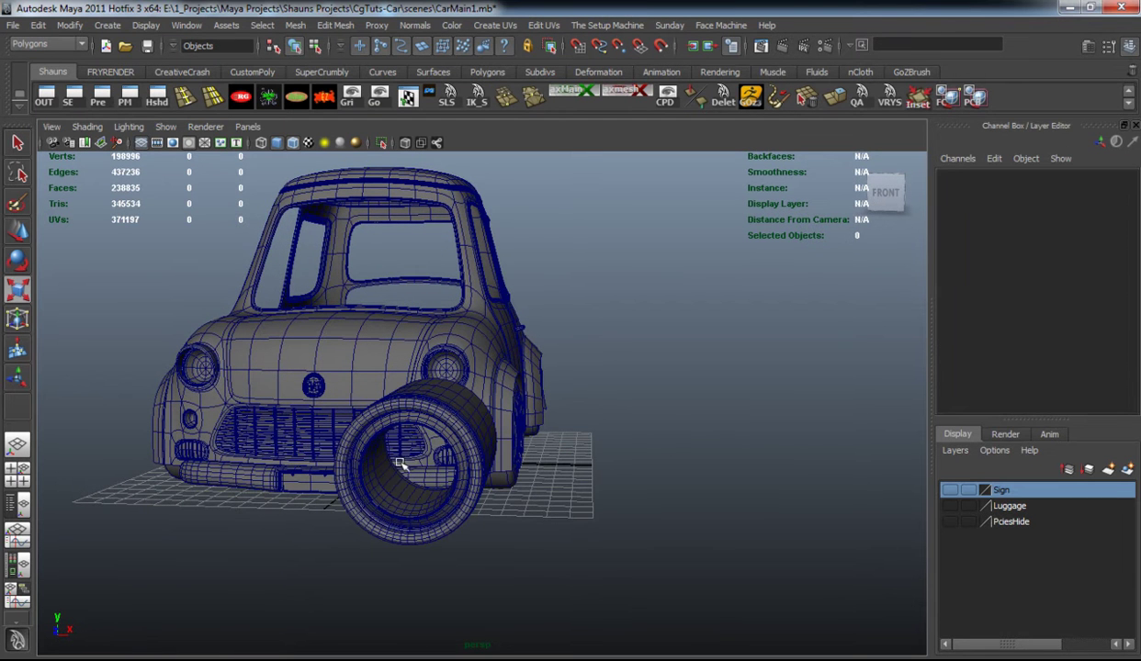
mouse_move(400, 450)
alt+mouse_down()
mouse_move(430, 456)
mouse_move(418, 457)
alt+mouse_up()
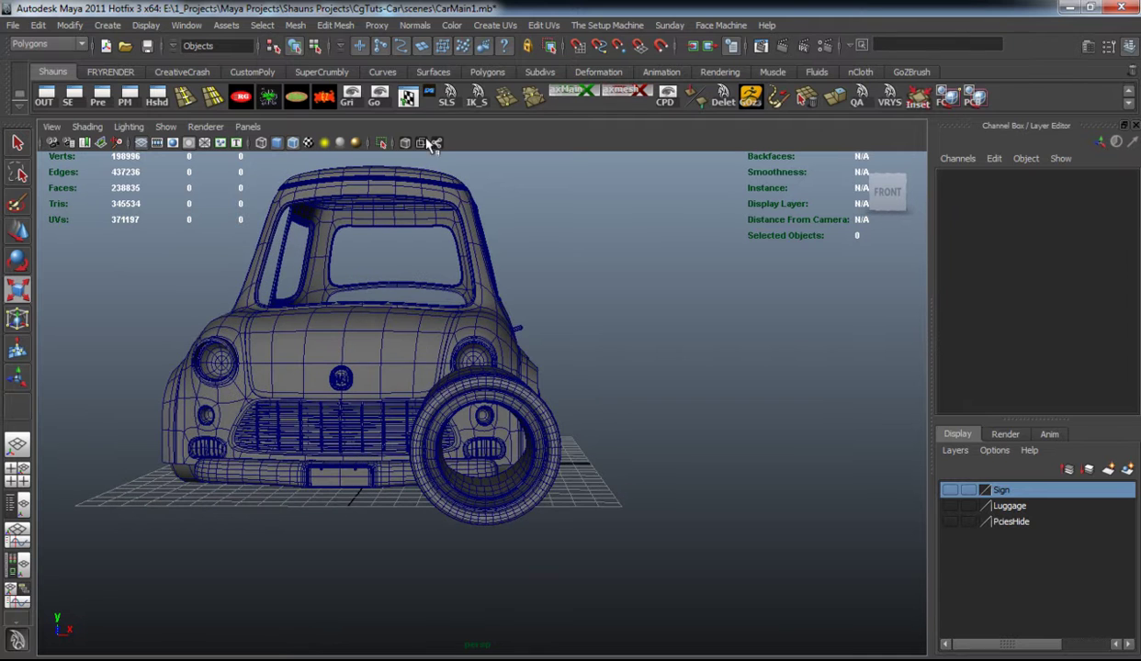
- Draw a polygon plane of about 5.5 by 5.14 units over the light ring in the front view
click(488, 69)
key(space)
key(space)
alt+right_drag(438, 517, 477, 523)
alt+middle_drag(469, 525, 356, 497)
alt+middle_drag(466, 478, 426, 449)
drag(465, 357, 683, 549)
- Set the plane's width and height subdivisions to 3
click(987, 371)
click(1066, 368)
shift+click(1035, 381)
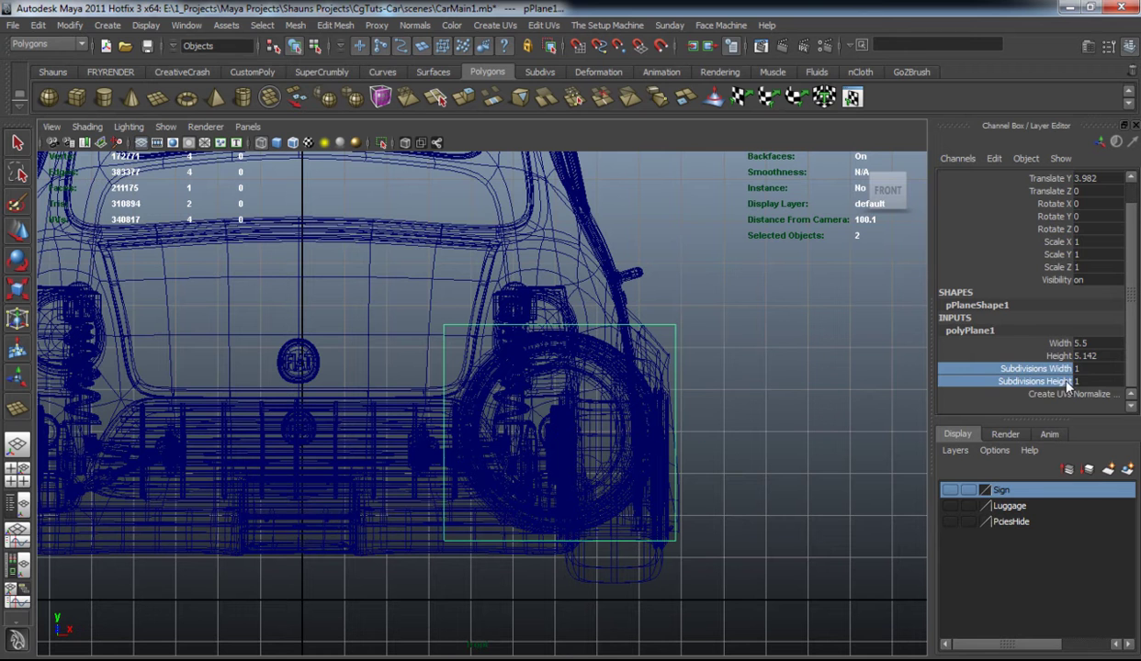
middle_drag(785, 375, 822, 383)
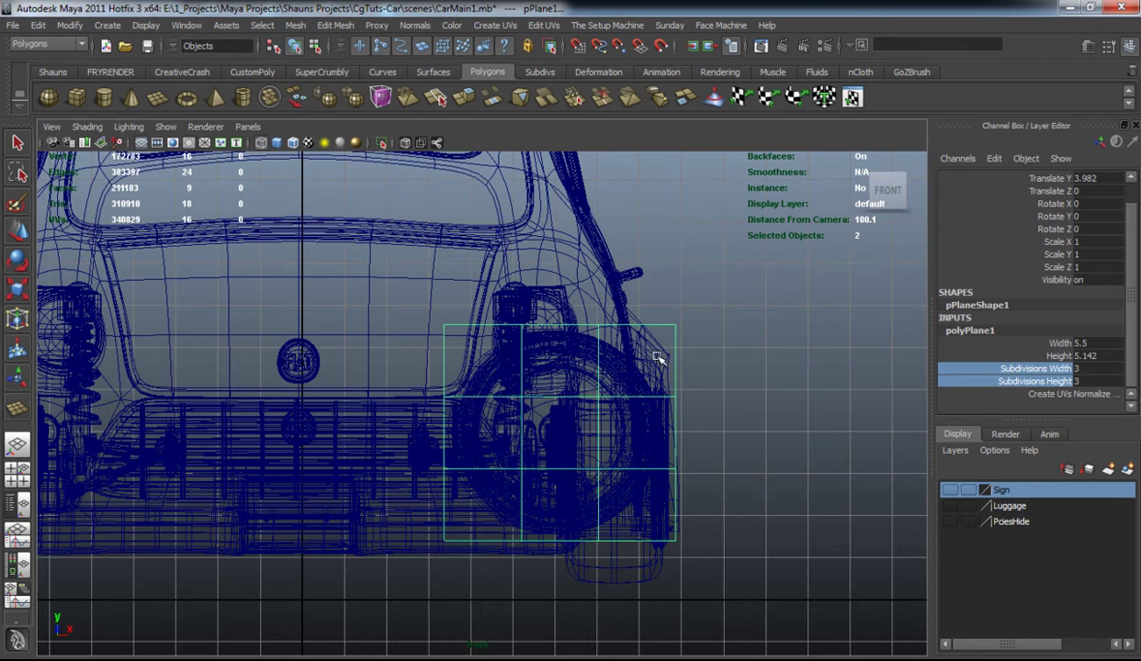
- Scale the plane uniformly to about 0.785 and scale its four corner vertices inward to start rounding the outline
key(r)
drag(562, 428, 521, 428)
right_drag(479, 351, 437, 318)
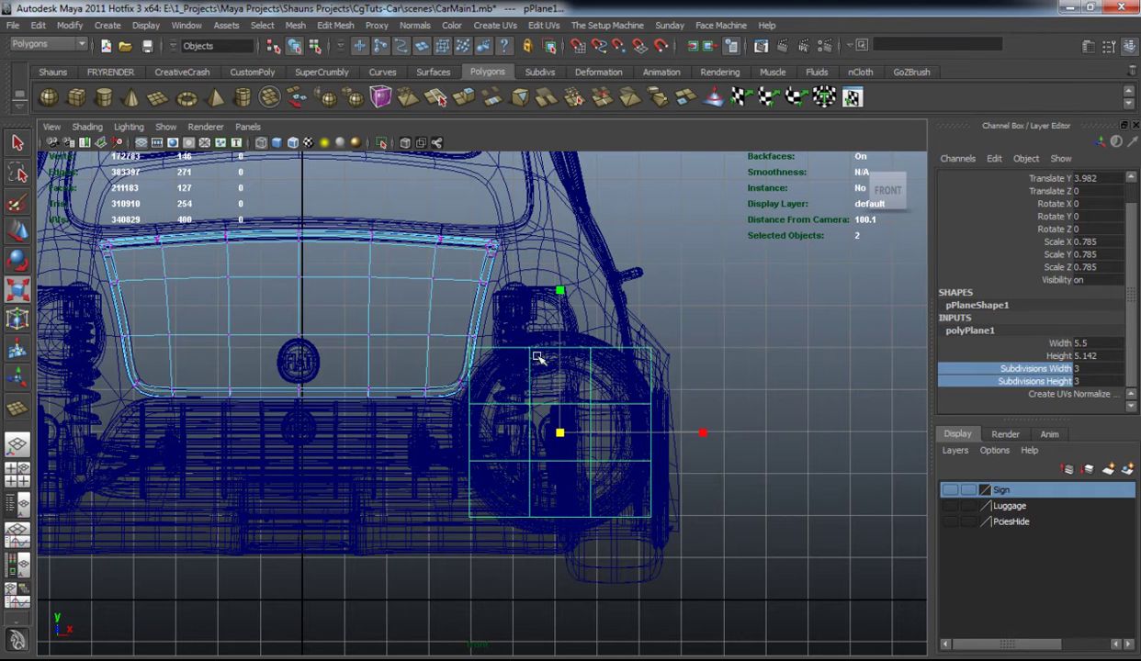
right_drag(656, 350, 582, 342)
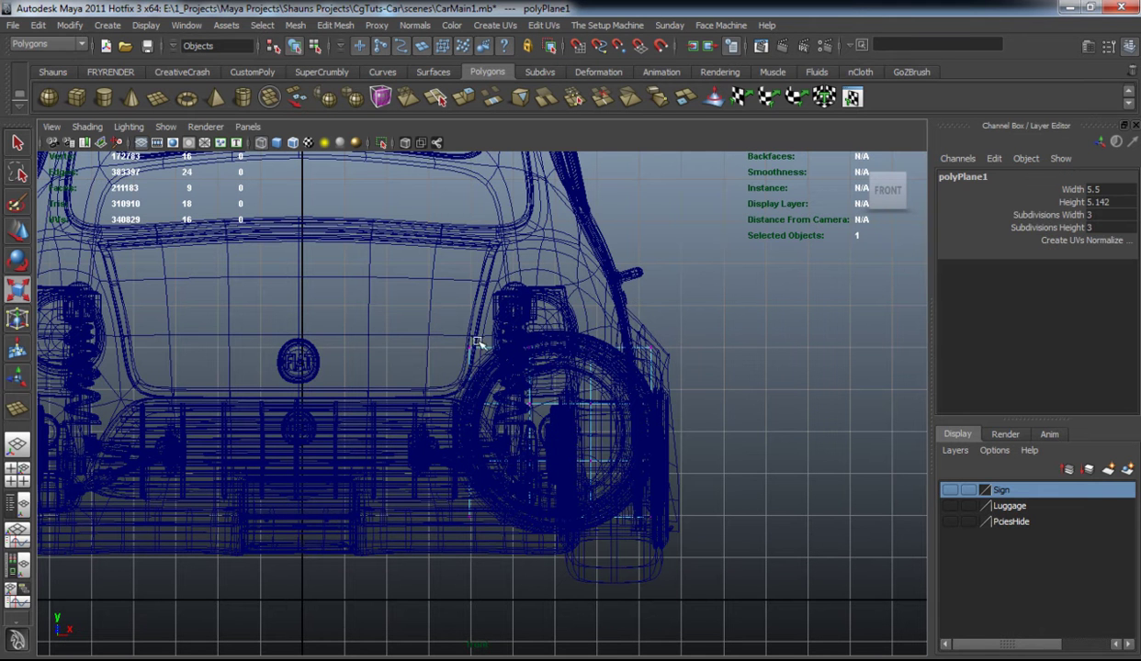
drag(459, 333, 521, 362)
shift+drag(603, 313, 675, 371)
shift+drag(632, 499, 677, 583)
shift+drag(450, 503, 560, 562)
drag(419, 433, 431, 432)
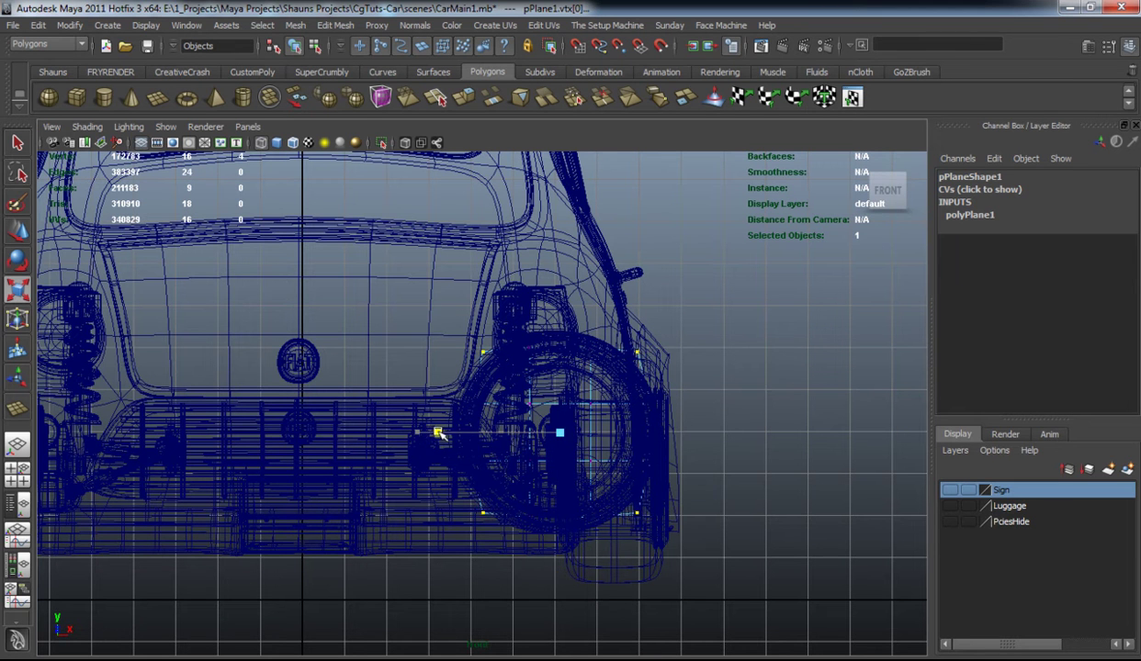
- Return the plane to object mode in the perspective view and move it forward along Z to the enlarged light
key(space)
key(space)
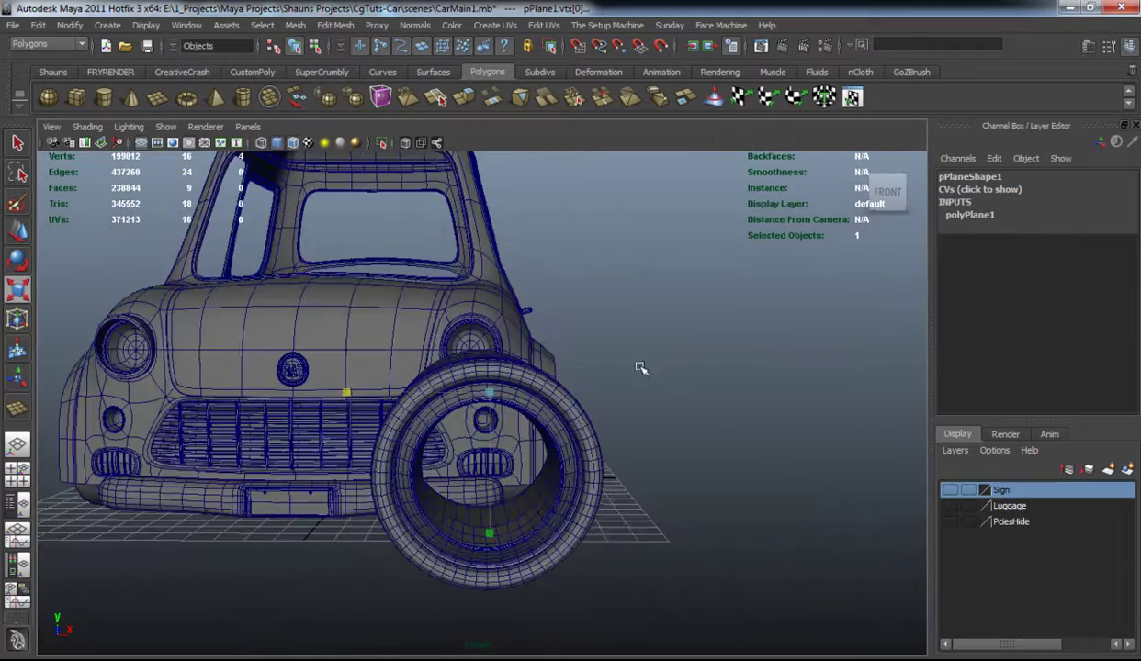
alt+drag(624, 375, 781, 397)
scroll(597, 436, up, 5)
right_drag(471, 346, 502, 327)
scroll(665, 460, down, 5)
alt+middle_drag(669, 461, 417, 425)
key(w)
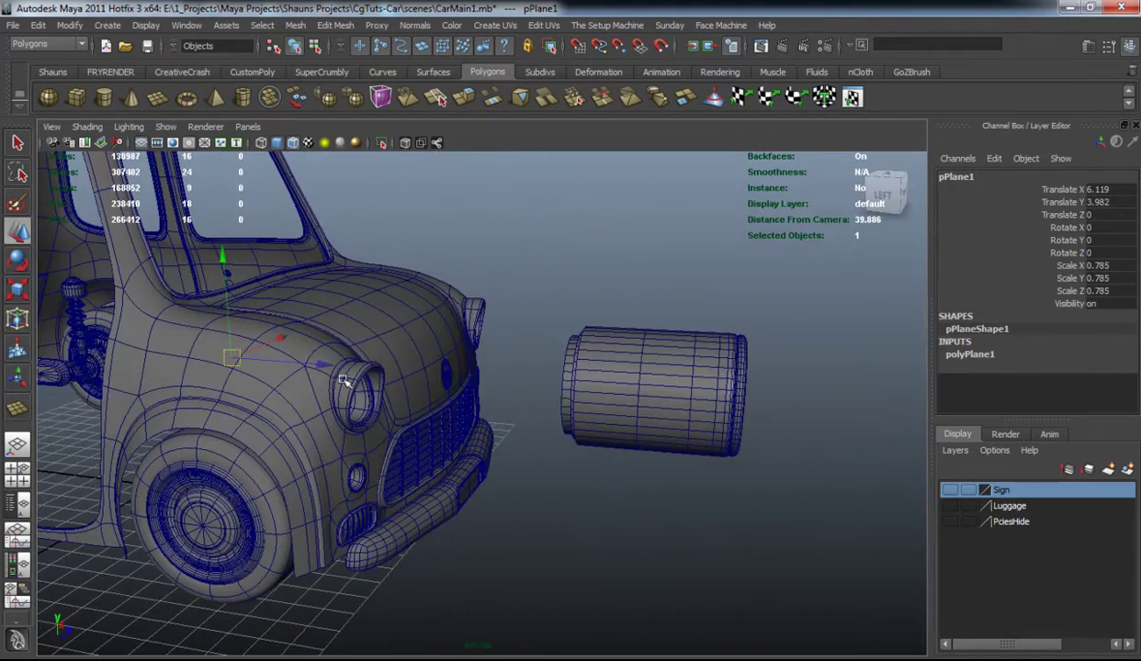
drag(354, 363, 650, 434)
- Adjust the plane's depth to about Z 21.99 so it sits inside the light's front opening
alt+middle_drag(651, 433, 732, 425)
scroll(731, 425, up, 3)
alt+drag(689, 429, 700, 432)
alt+drag(610, 439, 673, 458)
scroll(672, 458, up, 3)
drag(758, 471, 601, 436)
- Select the plane's four corner vertices and scale them further inward to round its outline within the light ring
right_click(539, 268)
click(483, 268)
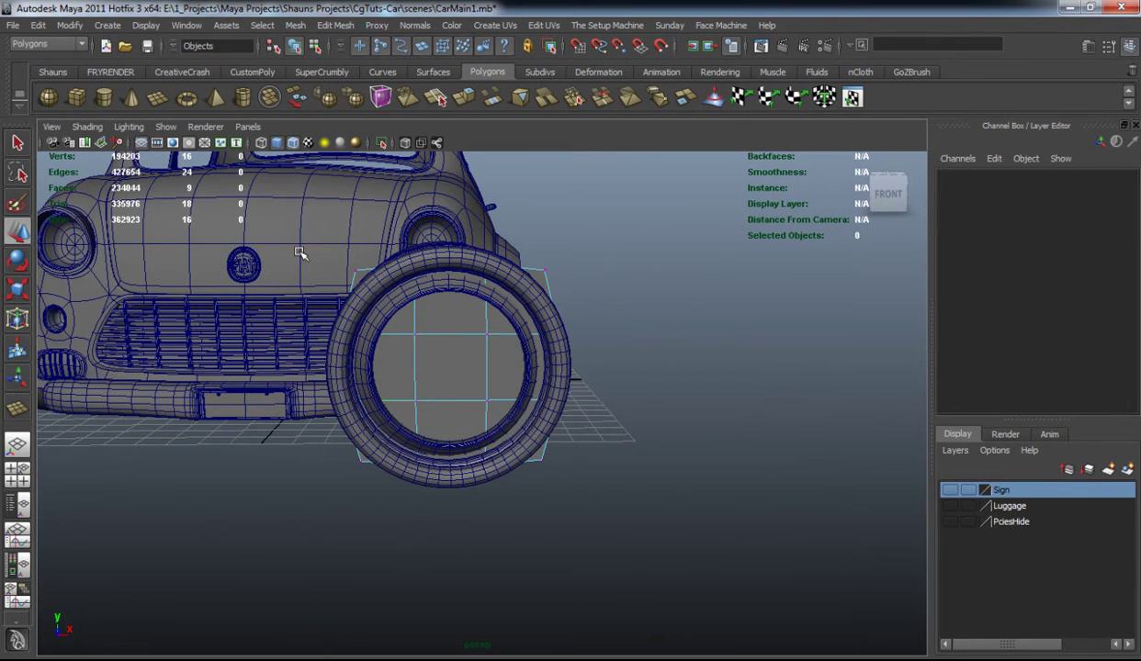
drag(384, 284, 527, 256)
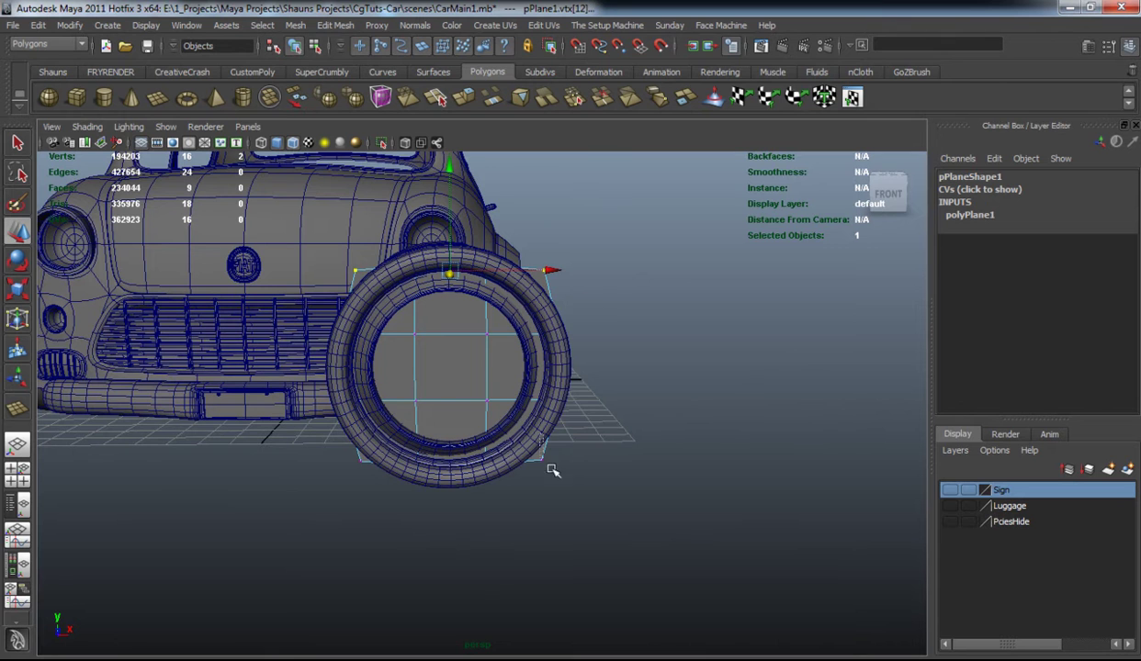
shift+drag(567, 487, 568, 486)
alt+drag(407, 491, 506, 330)
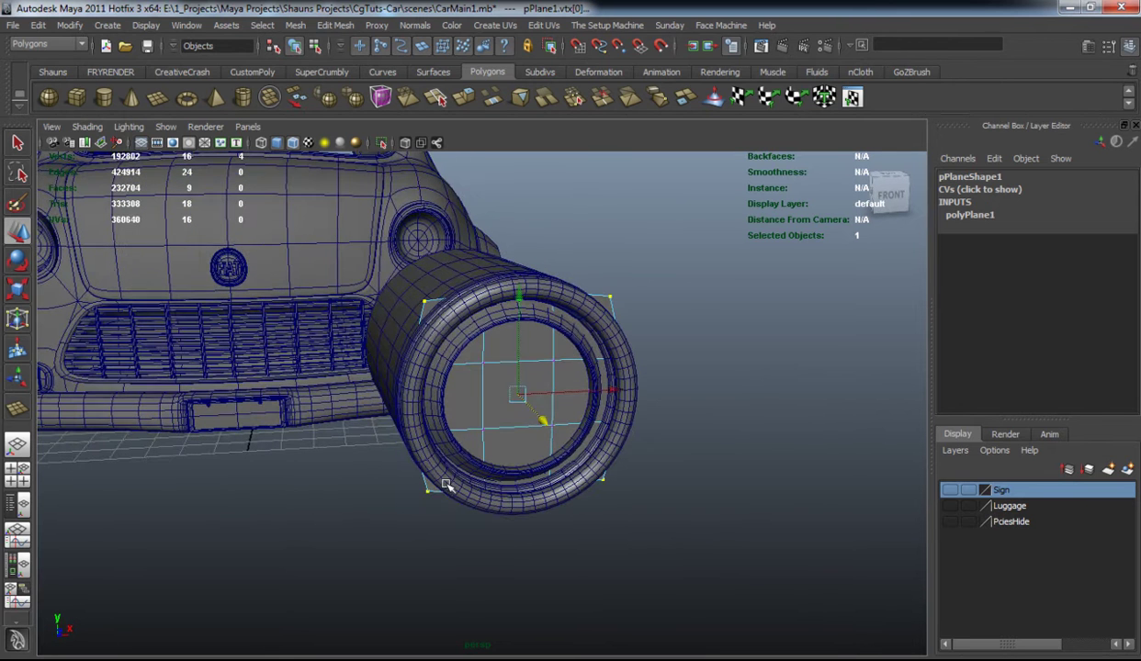
key(r)
middle_drag(516, 525, 516, 516)
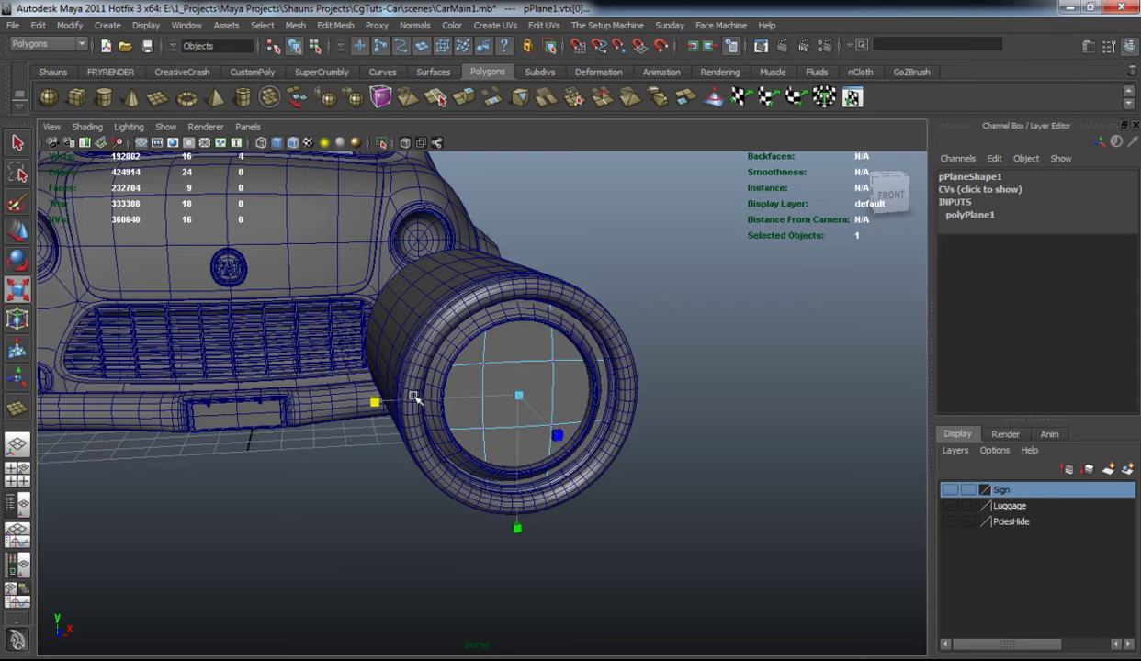
- Pull the plane's four centre vertices forward to bulge it into a domed lens
right_drag(452, 377, 465, 371)
key(w)
alt+drag(528, 454, 504, 442)
middle_drag(579, 429, 611, 458)
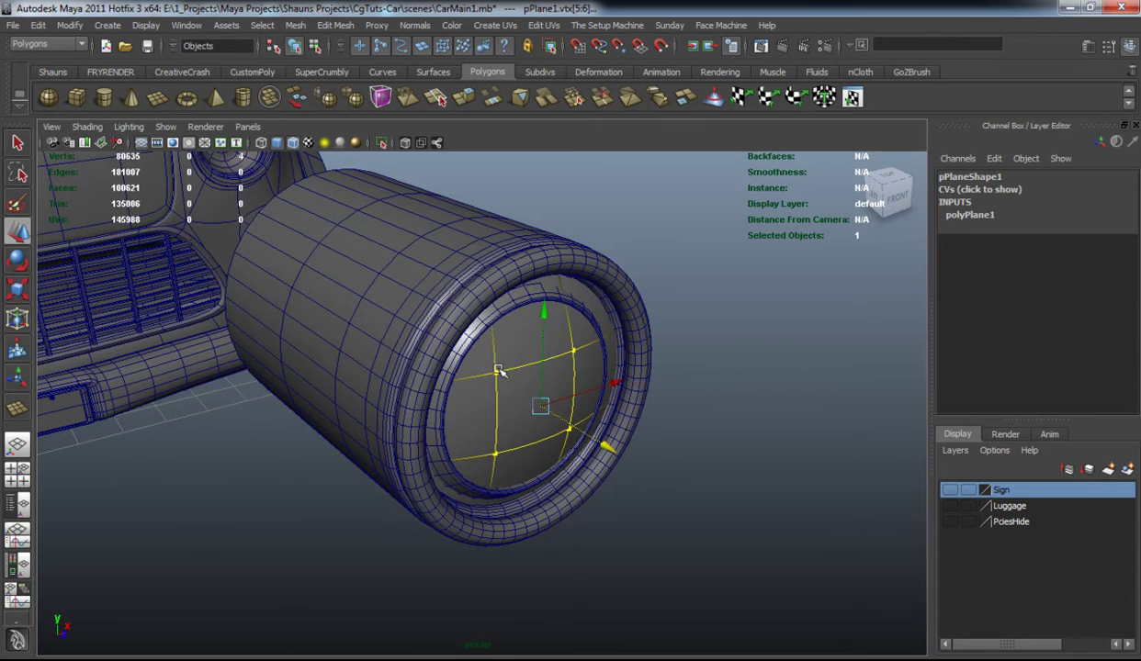
- Scale the whole lens plane uniformly to about 0.608 to fit the light's inner ring, then deselect it
key(F8)
key(r)
middle_drag(505, 392, 477, 395)
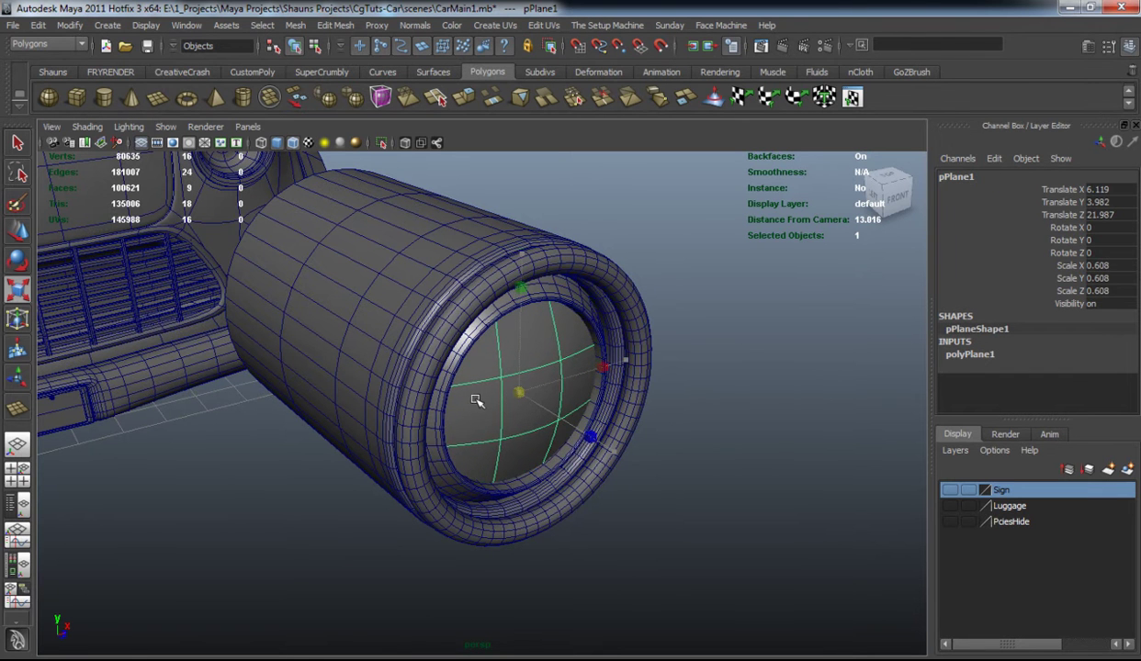
alt+drag(476, 400, 433, 387)
alt+middle_drag(433, 387, 536, 432)
click(541, 458)
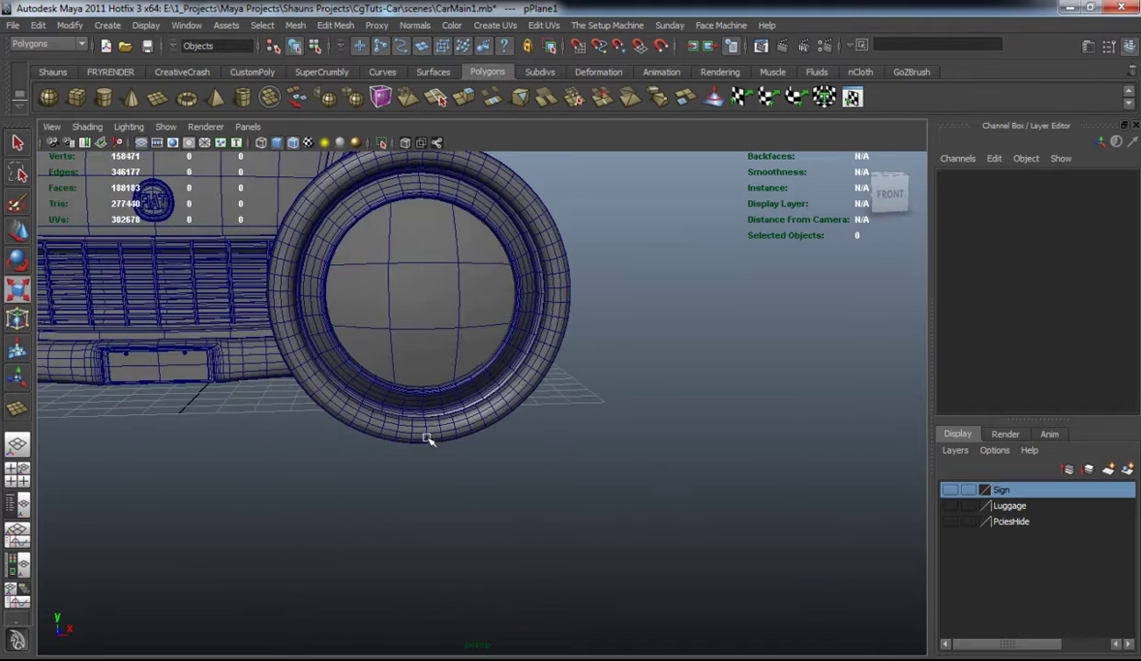
- Parent pPlane1 under LightInners:Inner:group1 in the Outliner, select that group, and put the Outliner away
mouse_move(425, 439)
alt+mouse_down()
mouse_move(524, 453)
mouse_move(296, 444)
mouse_move(423, 450)
alt+mouse_up()
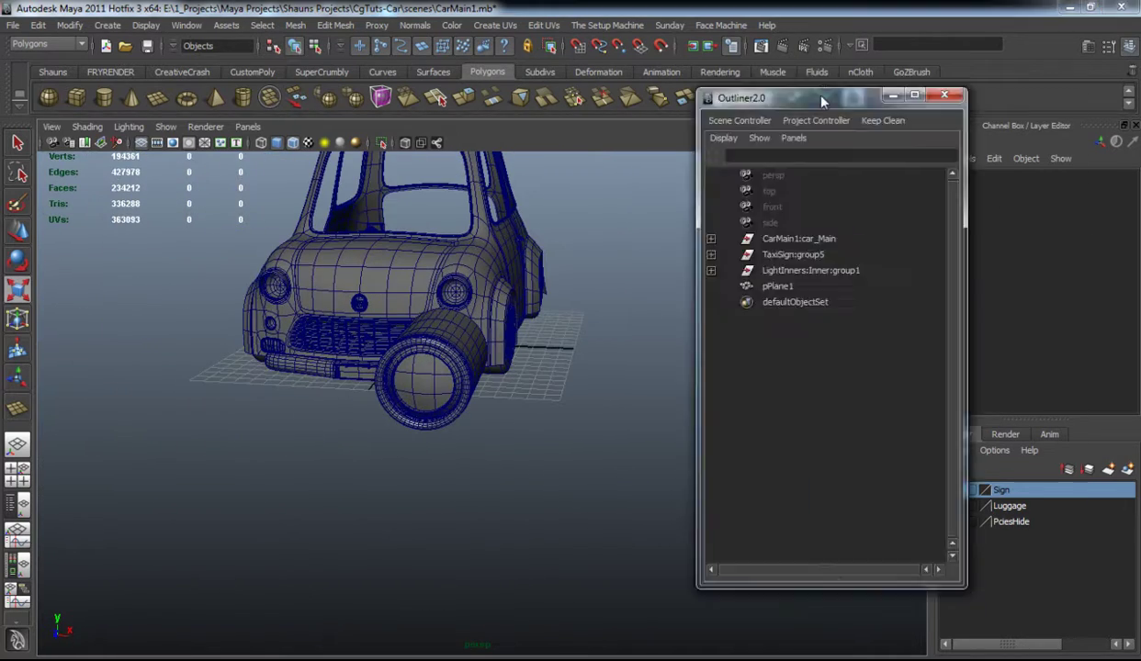
click(744, 281)
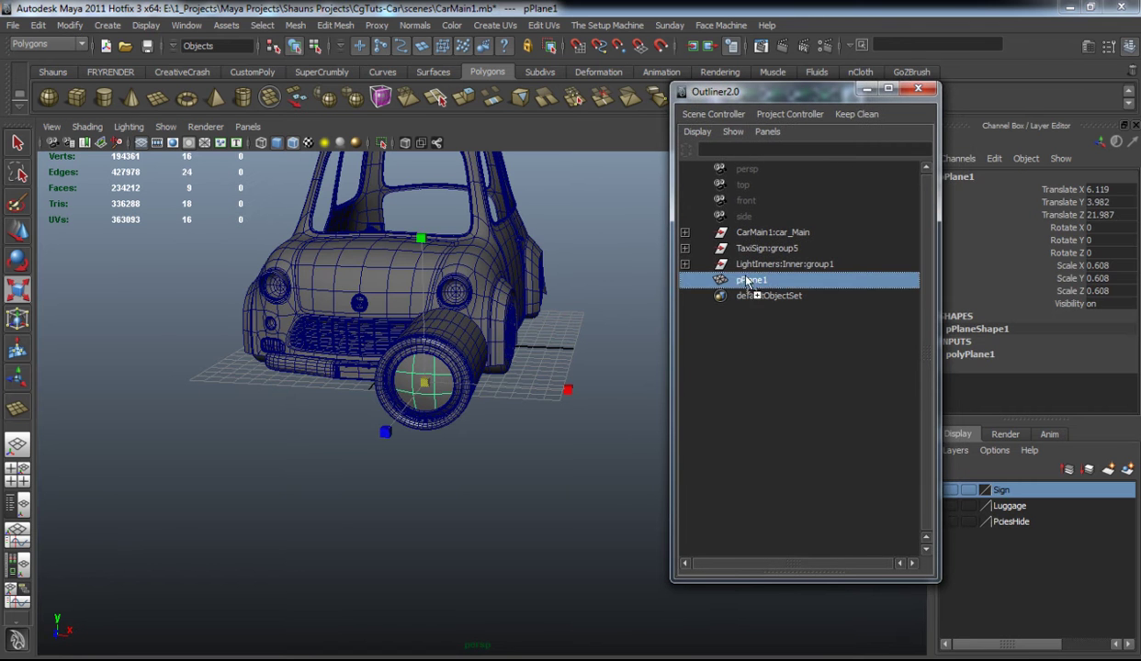
middle_drag(749, 277, 734, 265)
click(731, 264)
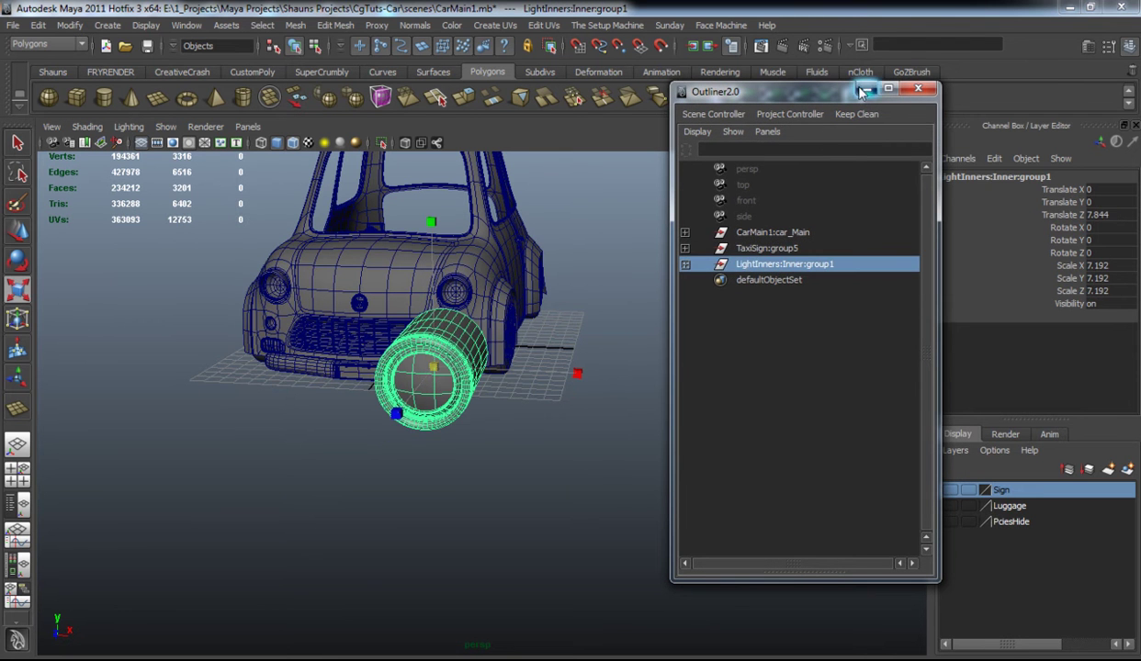
click(864, 90)
- Move the light group back along Z to about -0.888, against the front of the car
alt+drag(587, 361, 707, 370)
key(w)
drag(599, 404, 435, 367)
alt+drag(436, 370, 330, 381)
alt+middle_drag(432, 407, 496, 450)
alt+right_drag(367, 404, 450, 420)
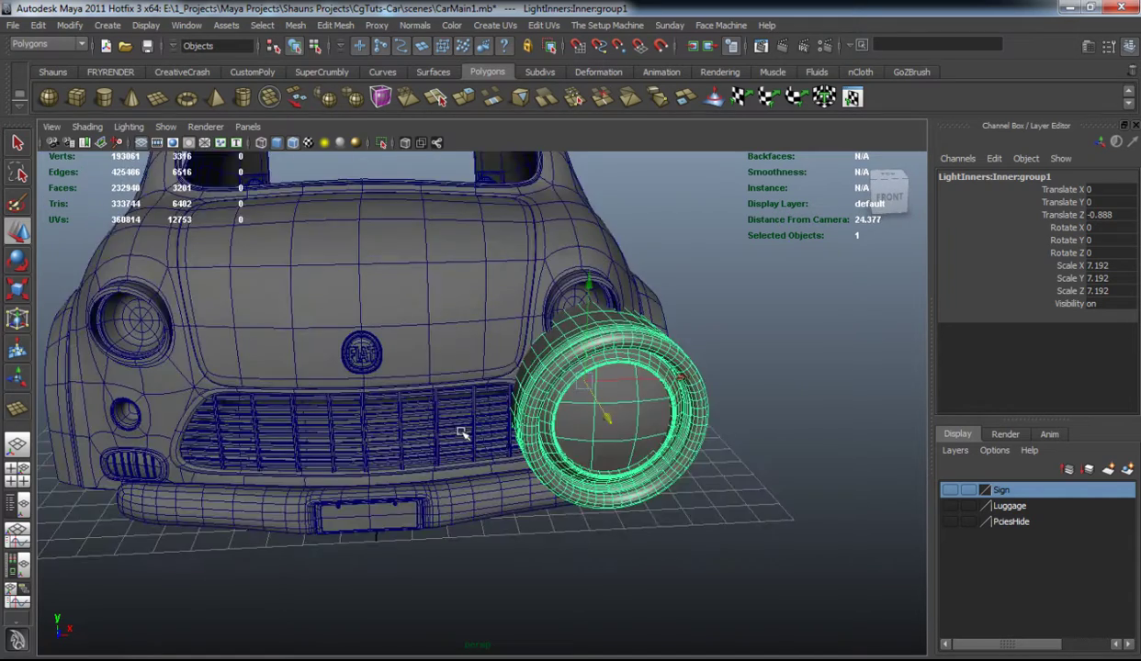
- Move the light group to about X -0.486, Y 2.366 over the headlight opening and scale it down to about 2.38
alt+drag(507, 426, 474, 399)
alt+middle_drag(459, 400, 360, 396)
alt+right_drag(360, 395, 389, 394)
alt+drag(507, 342, 500, 356)
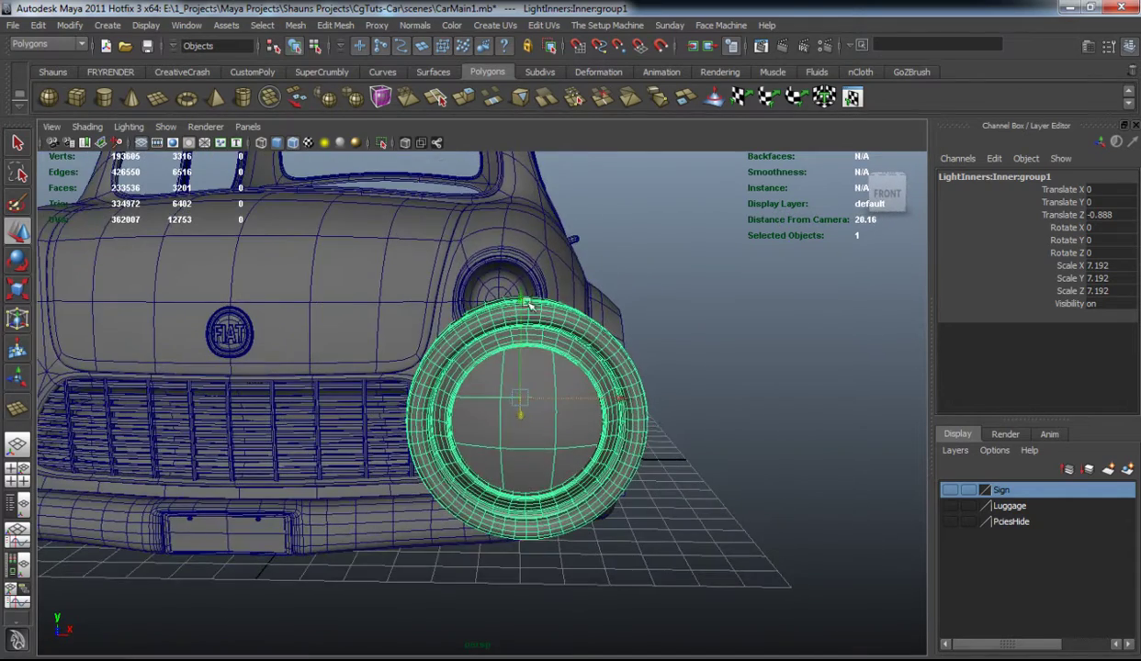
drag(526, 301, 525, 197)
drag(618, 309, 409, 305)
key(r)
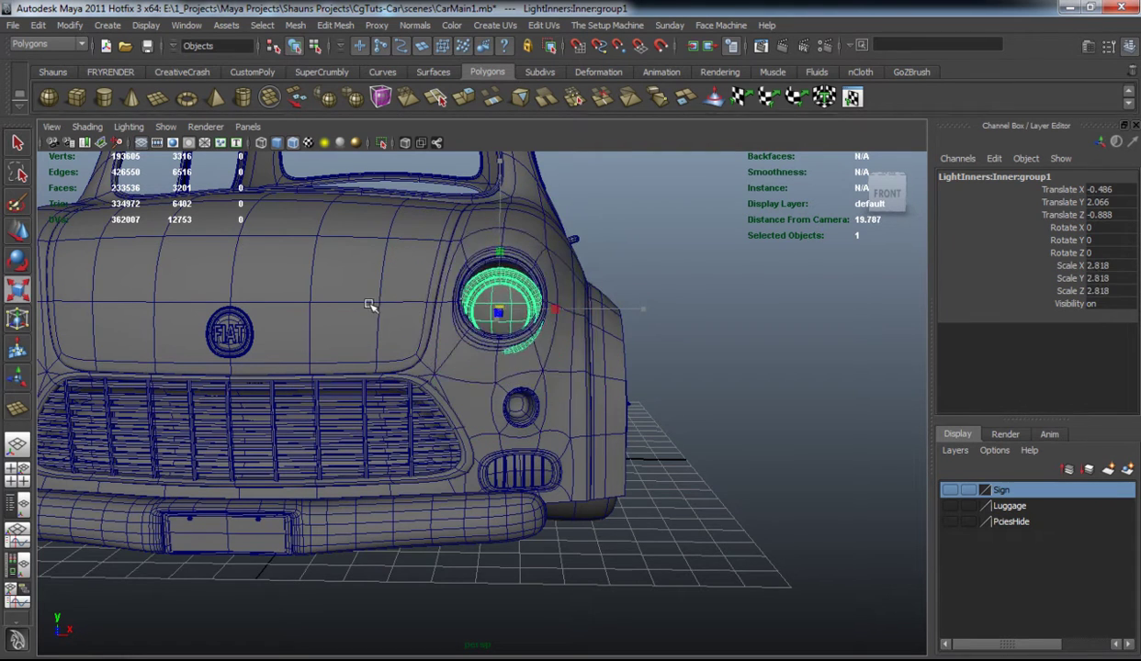
scroll(414, 304, up, 5)
key(w)
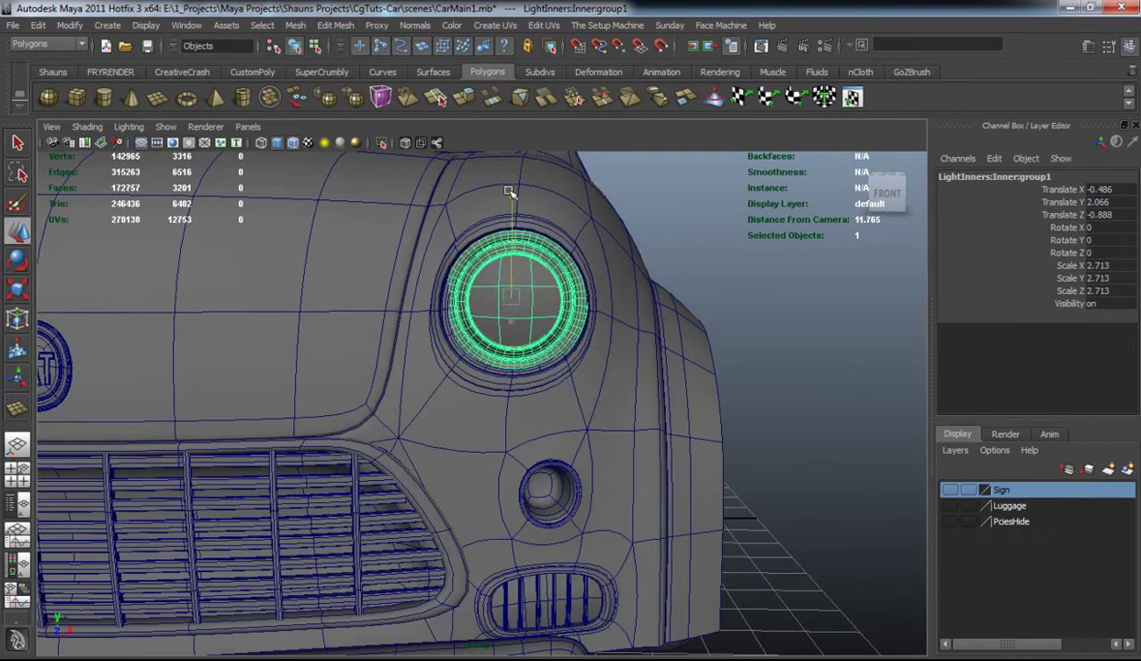
key(r)
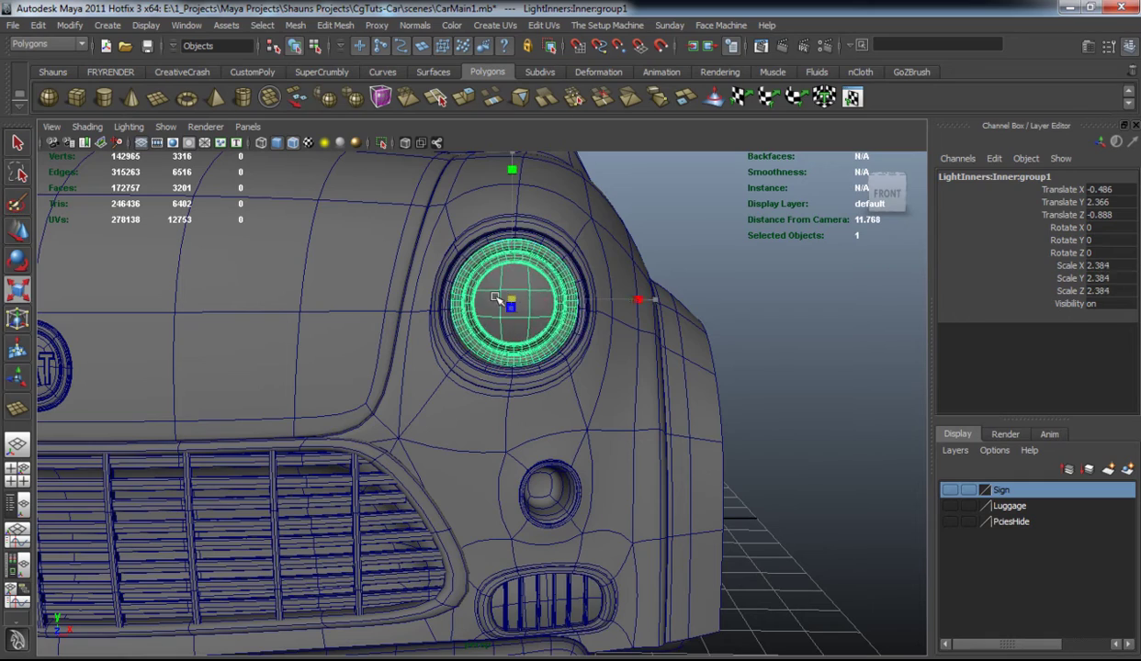
- Fine-tune the light group in the headlight opening: scale about 2.27, X -0.509, Y 2.353, Z -0.868
mouse_move(492, 299)
alt+mouse_down()
mouse_move(570, 295)
mouse_move(502, 306)
mouse_move(486, 296)
alt+mouse_up()
scroll(508, 304, up, 2)
scroll(508, 305, up, 4)
key(w)
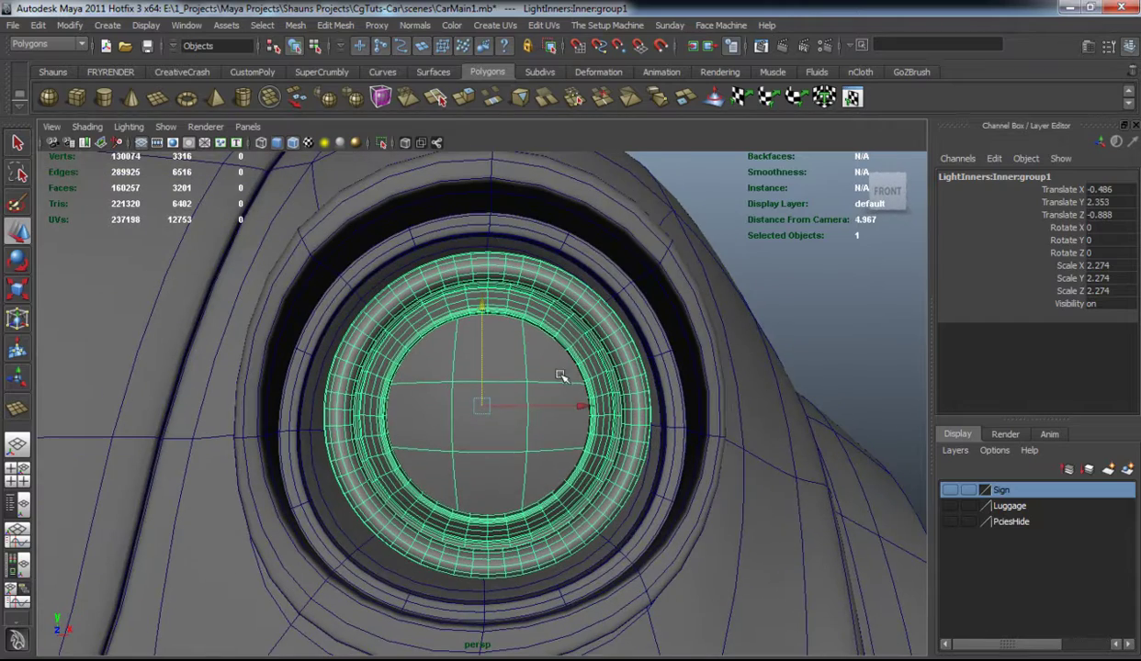
drag(582, 405, 503, 404)
- Freeze the transformations of the fitted headlight group
alt+drag(454, 359, 474, 411)
alt+right_drag(474, 412, 361, 290)
alt+middle_drag(361, 290, 405, 172)
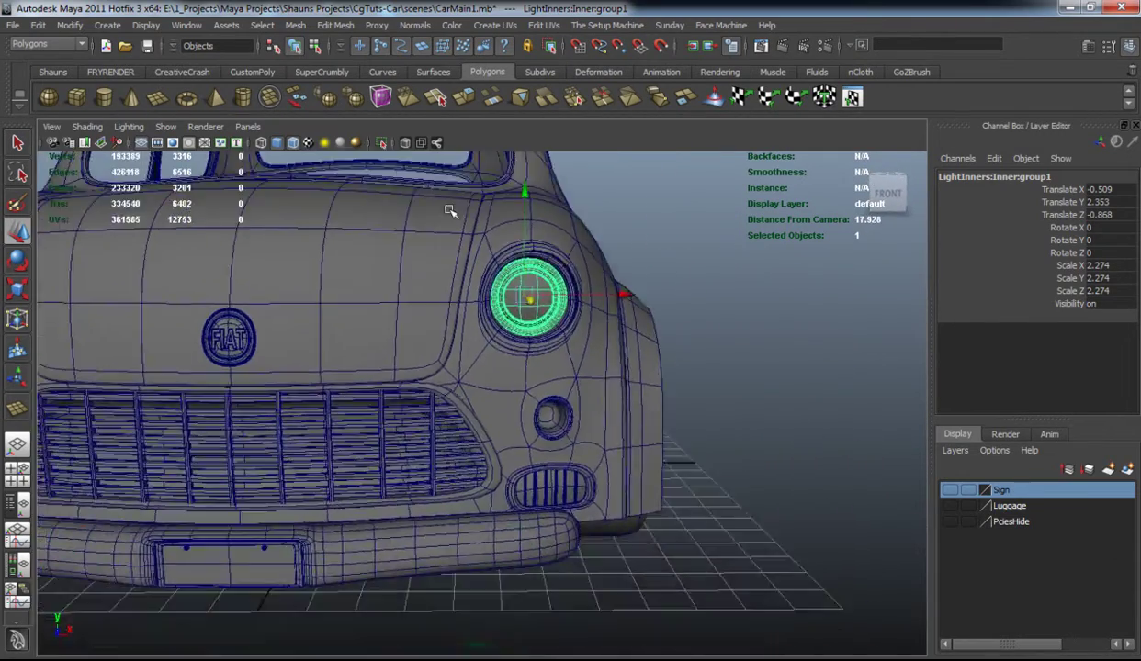
click(49, 74)
click(323, 101)
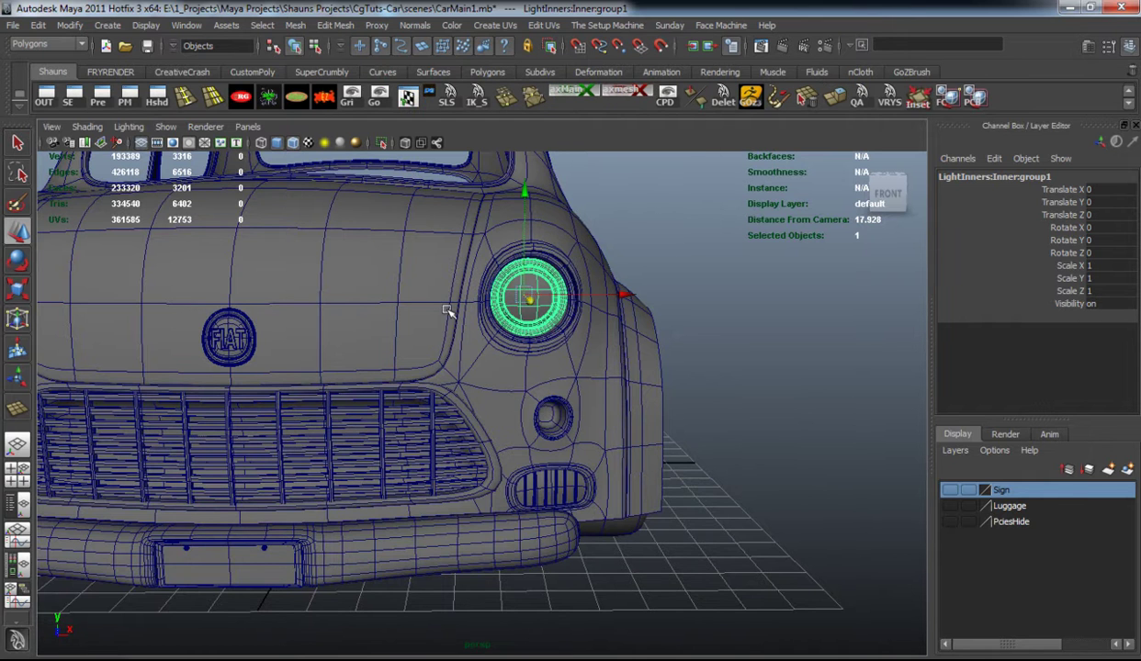
- Duplicate the headlight group and move the copy to about X 0.433, Y -2.309, at the small round lamp opening below
scroll(441, 303, up, 3)
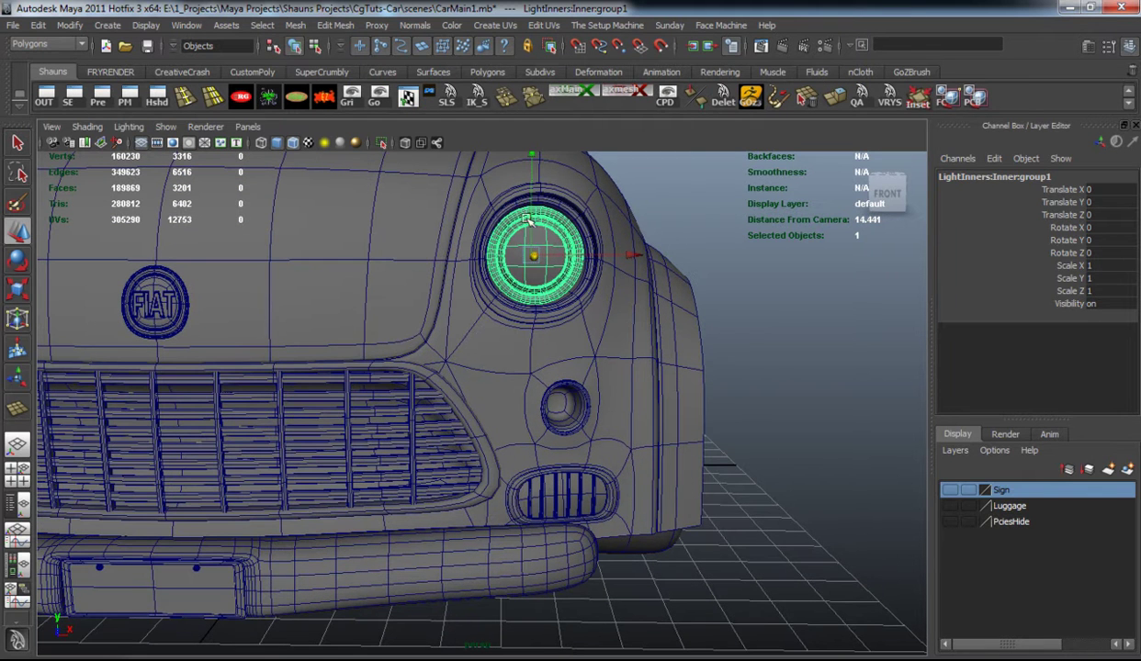
key(ctrl+d)
drag(533, 157, 529, 330)
alt+middle_drag(529, 329, 488, 303)
scroll(559, 364, up, 2)
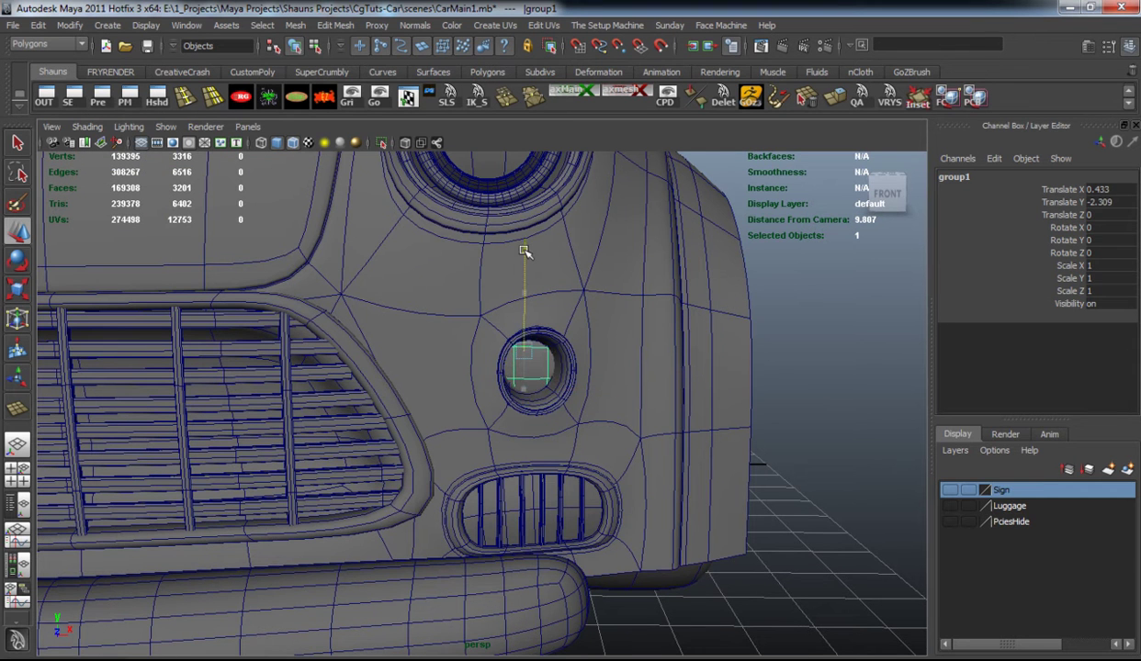
- Fit the copied light group to the small round opening: scale about 0.409, Rotate Y about 2.481, X 0.497, Z 1.066
drag(523, 250, 523, 260)
key(r)
mouse_move(482, 347)
mouse_down()
mouse_move(471, 343)
mouse_move(575, 422)
mouse_move(542, 455)
mouse_move(538, 379)
mouse_move(471, 357)
mouse_up()
key(w)
alt+middle_drag(471, 357, 436, 359)
alt+right_drag(437, 359, 484, 360)
key(w)
drag(582, 347, 551, 347)
key(e)
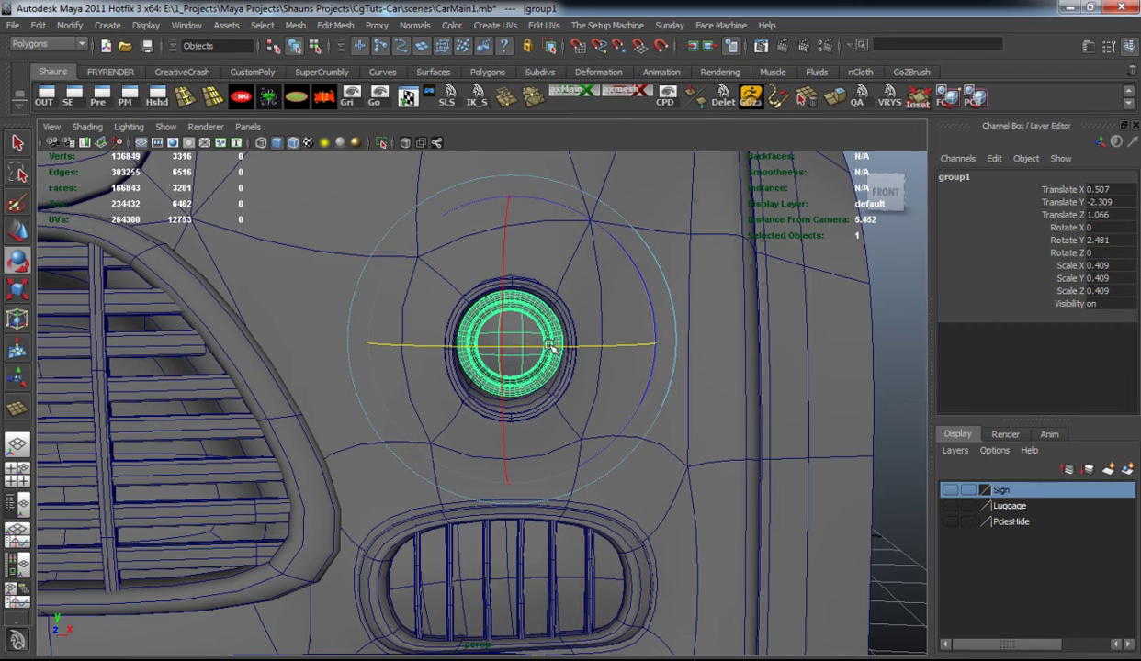
key(w)
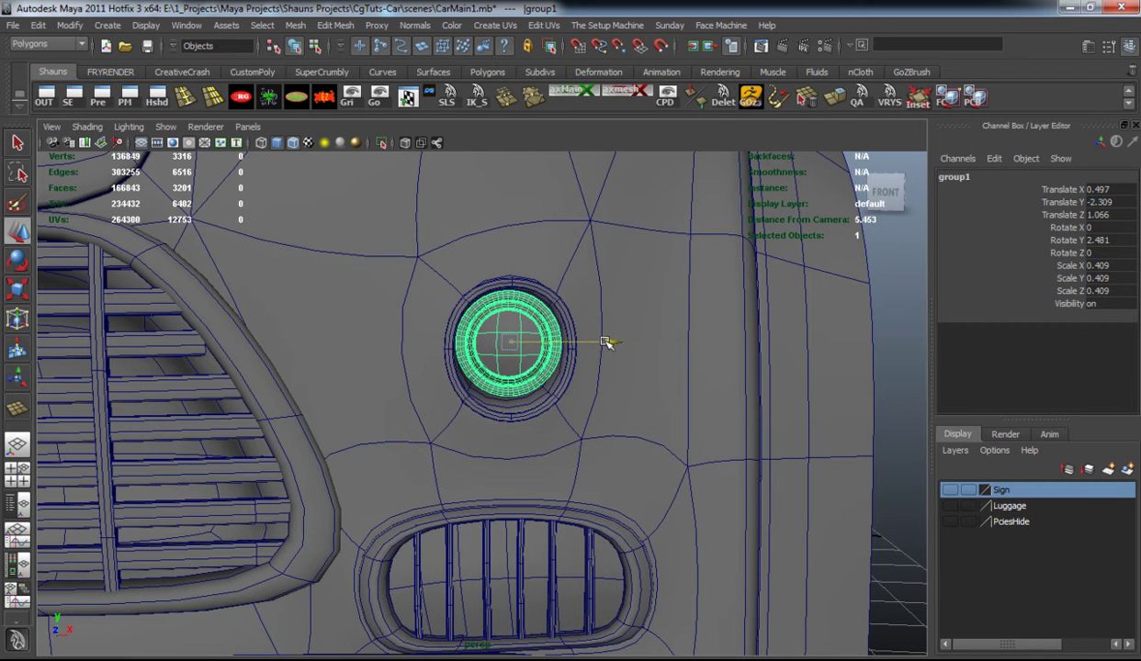
- Seat the small lamp group in its opening at about Y -2.343, Z 0.86 and freeze its transformations
drag(512, 258, 327, 286)
drag(284, 346, 479, 366)
scroll(460, 340, down, 6)
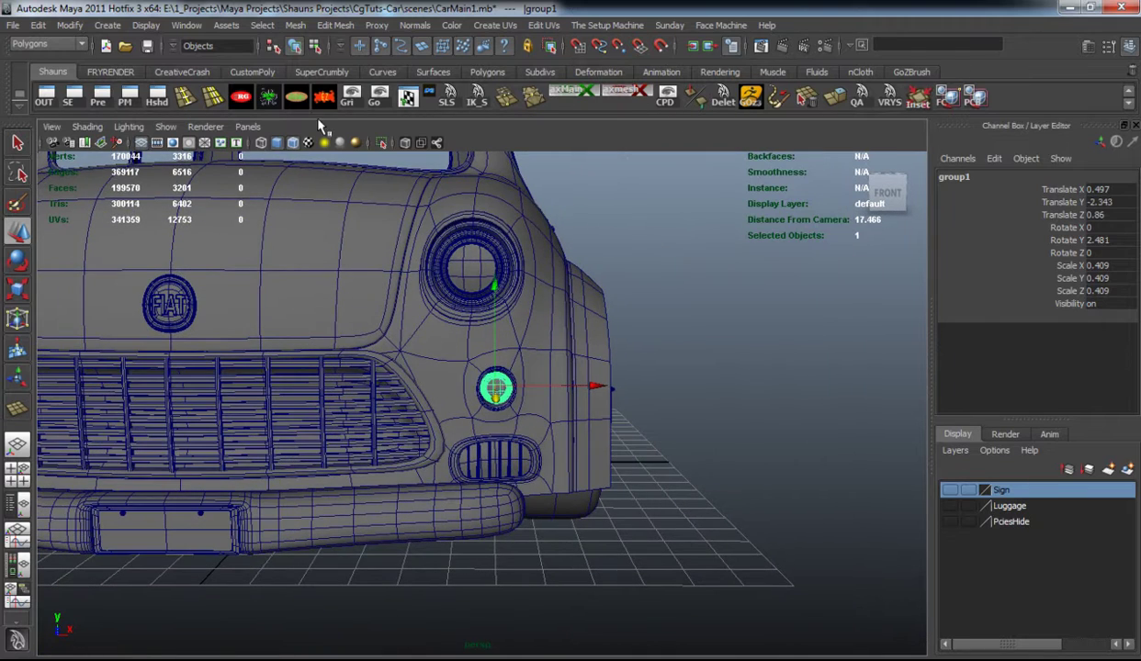
click(695, 316)
alt+drag(572, 371, 621, 405)
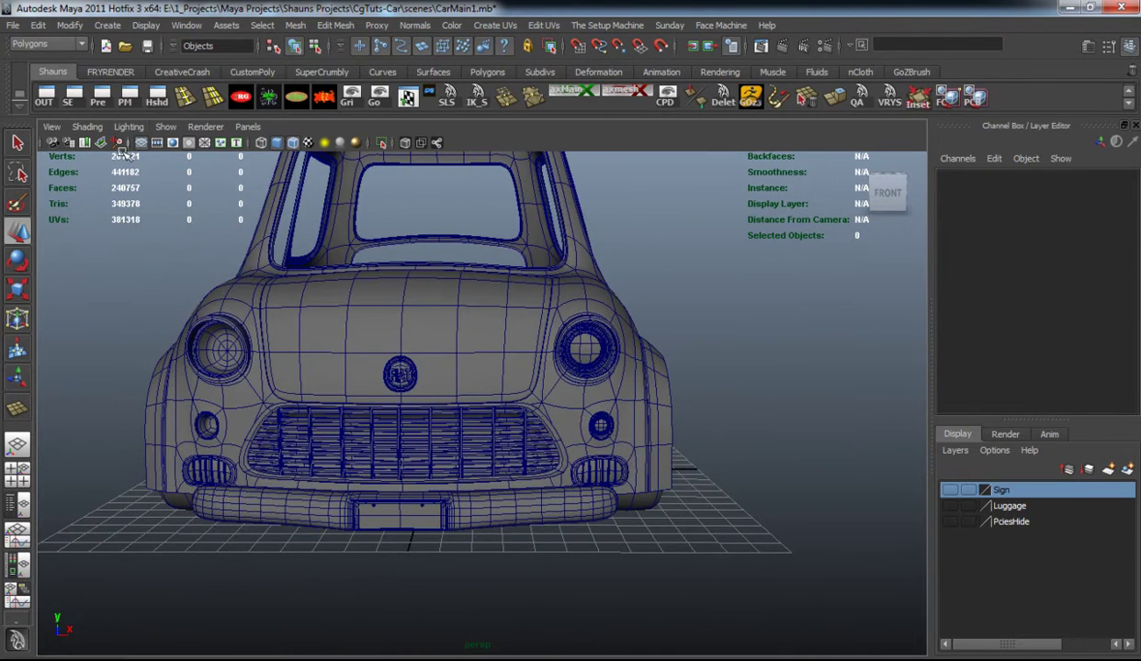
- Open the Outliner and rename the small lamp's group1 as l_turn_Blinker
click(61, 658)
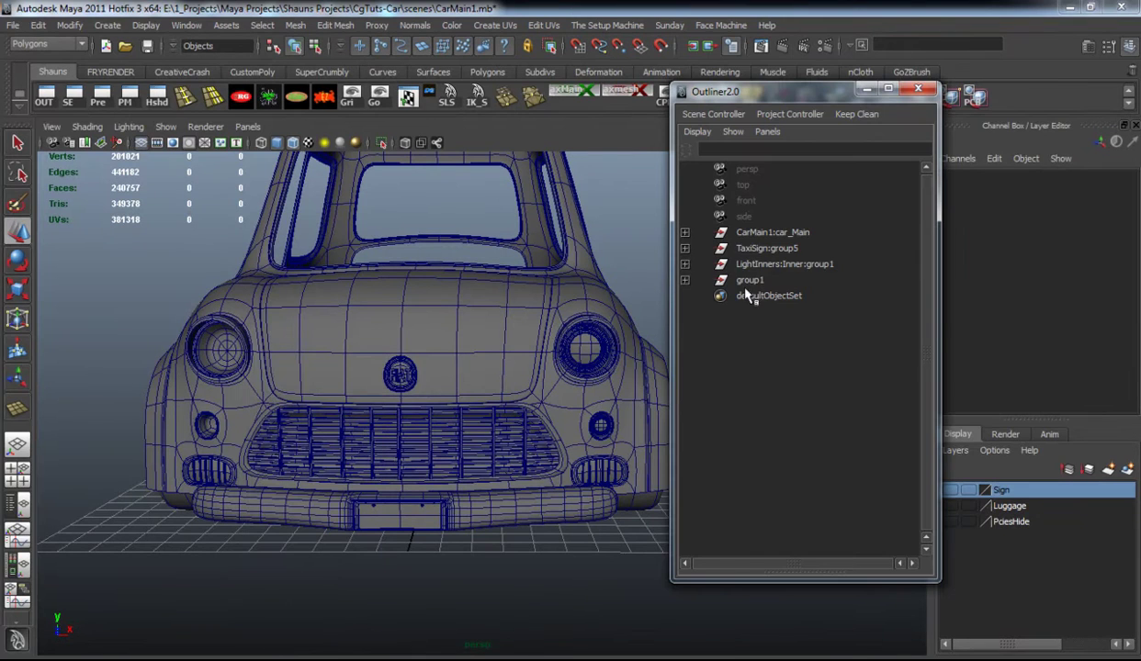
click(750, 280)
double_click(751, 280)
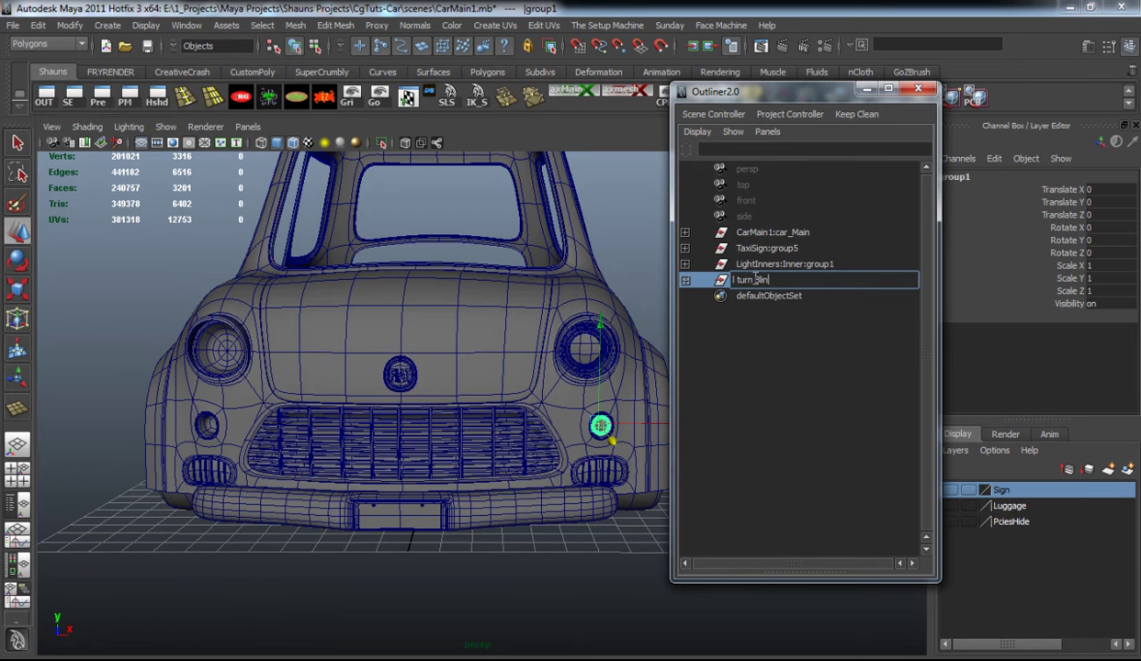
text(l_turn_Blinker)
key(Return)
- Rename the headlight group LightInners:Inner:group1 as L_Headlight_Inner
click(761, 266)
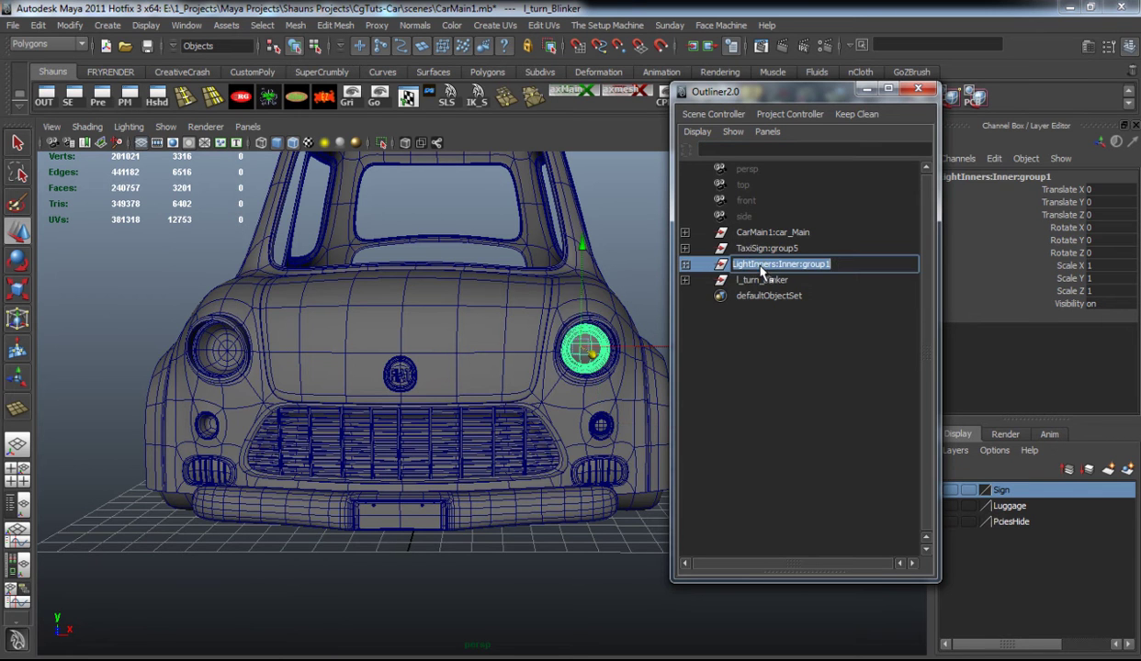
double_click(761, 266)
text(L Headlight Inn)
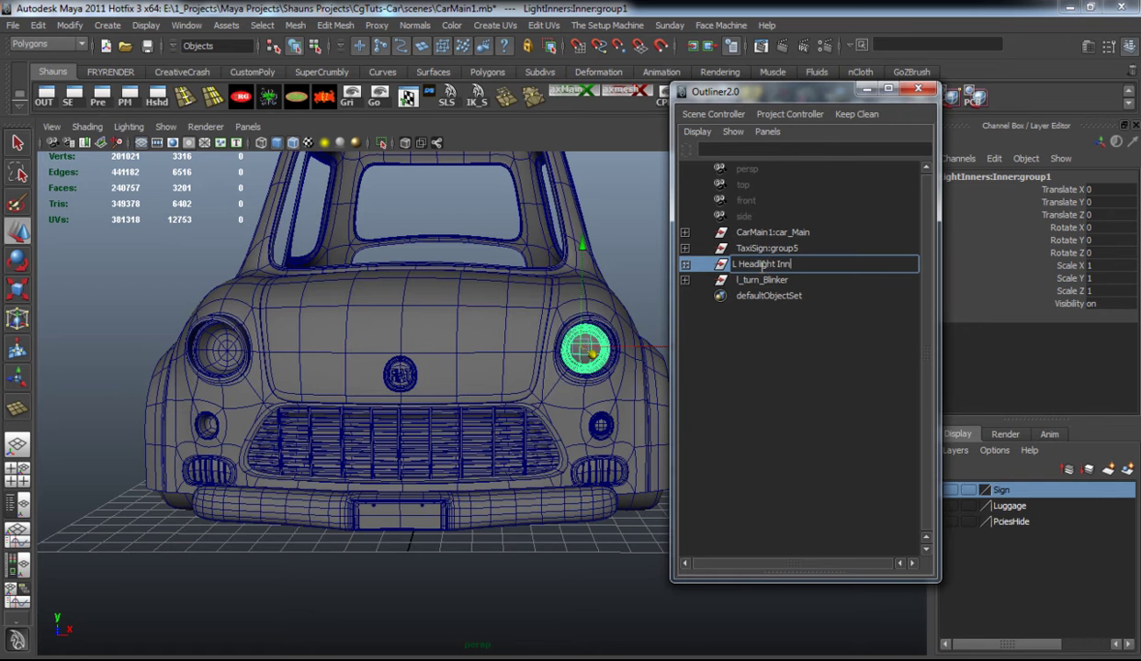
text(_Headlight_Inner)
key(Return)
- Group L_Headlight_Inner with l_turn_Blinker and name the new group Light_Insides
ctrl+click(760, 280)
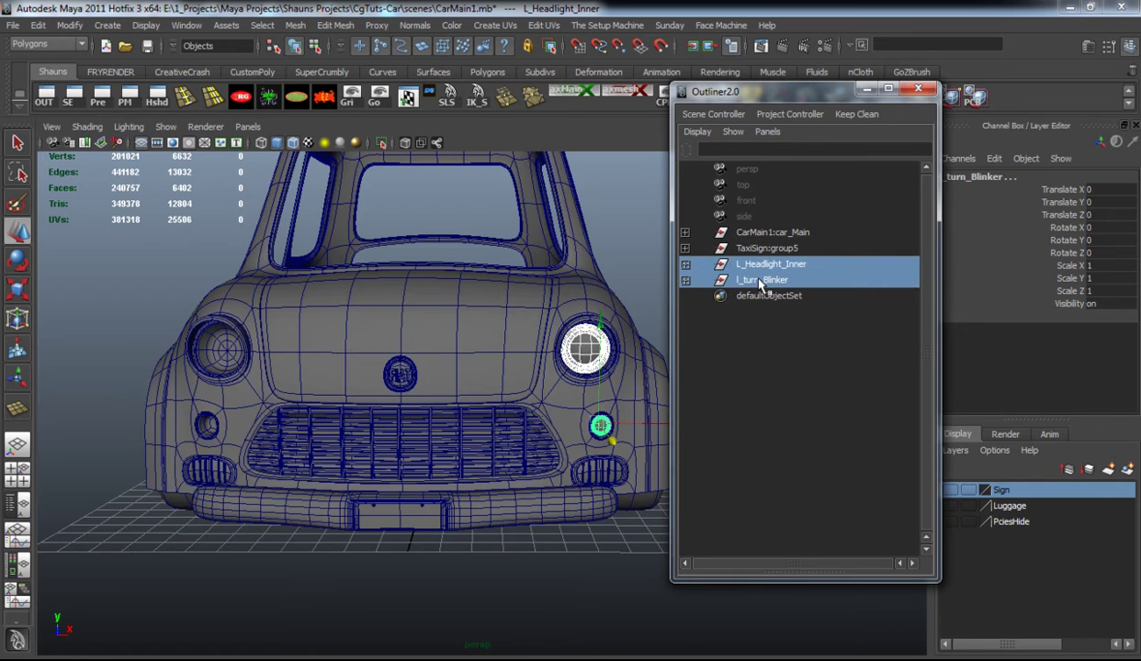
key(ctrl+g)
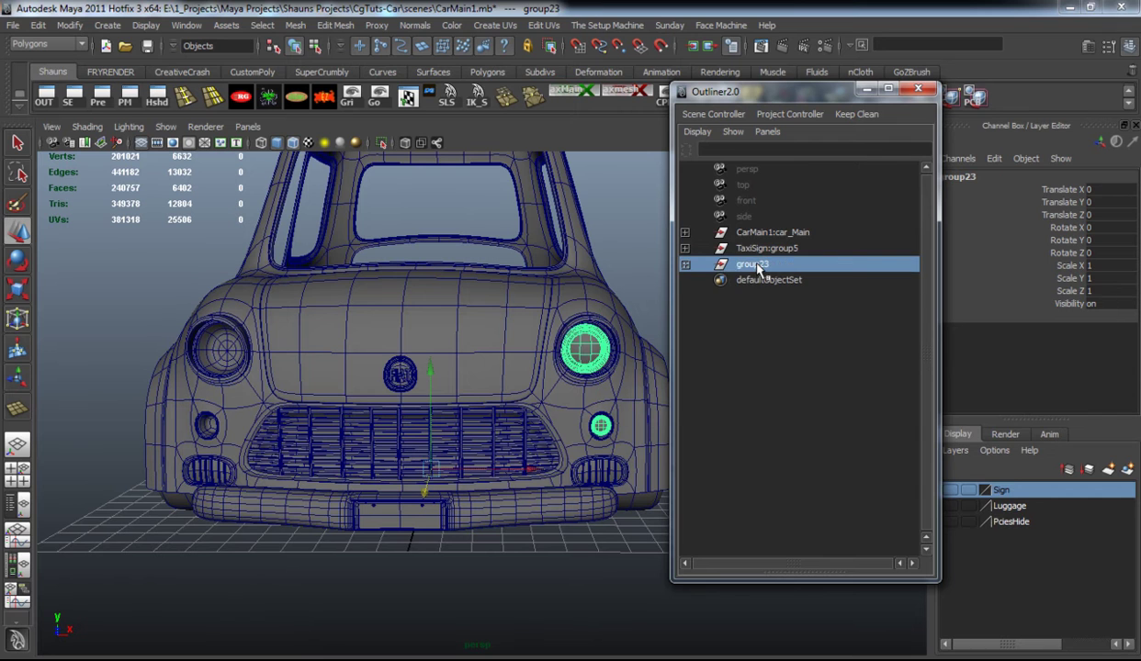
double_click(746, 265)
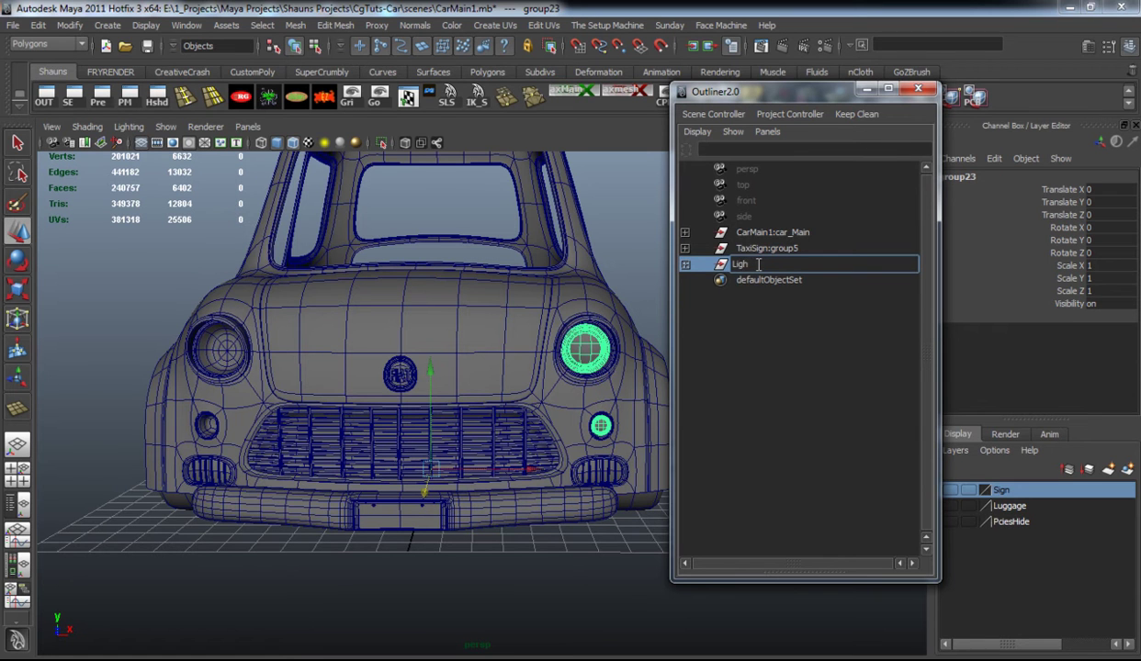
text(Light_Insides)
key(Return)
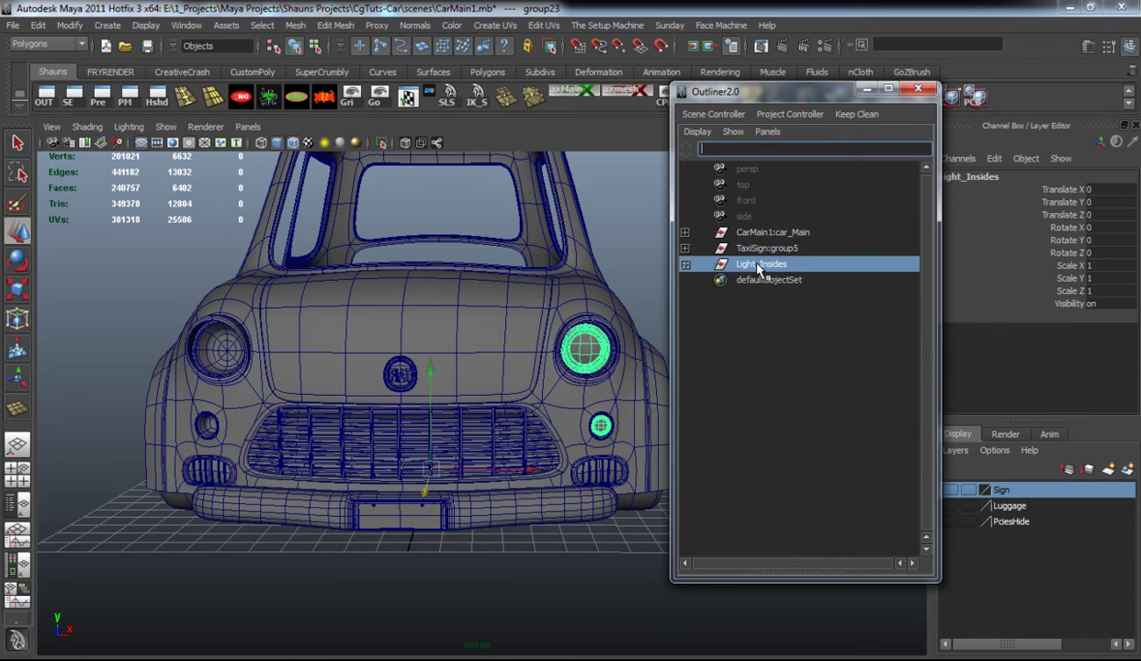
click(866, 89)
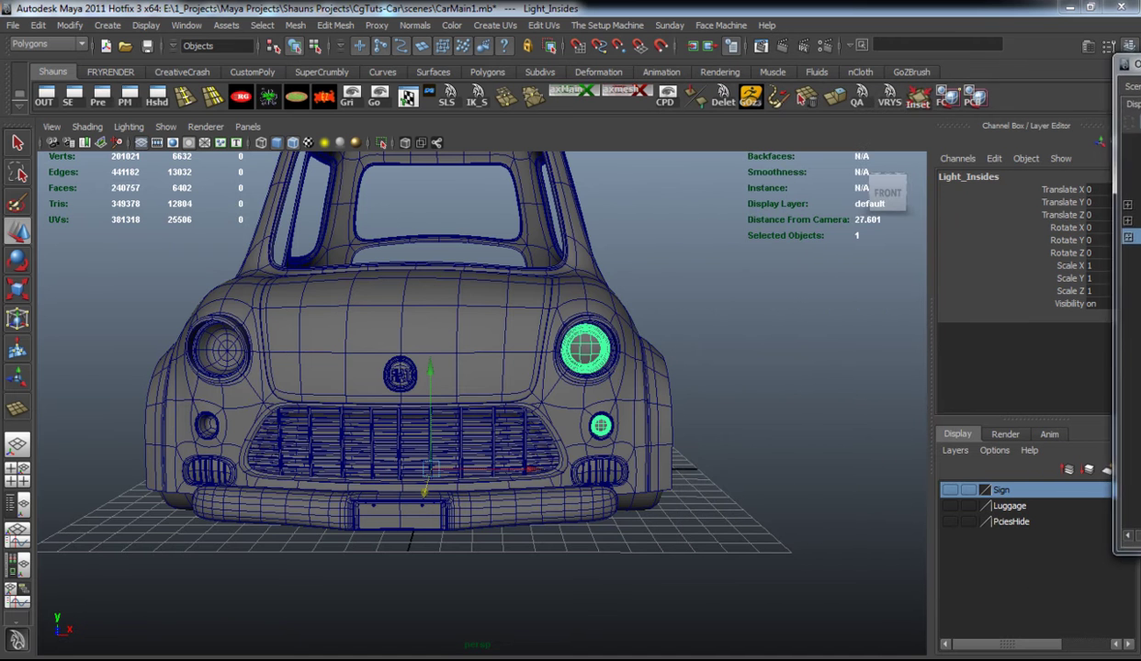
- Center the pivot of the Light_Insides group on its geometry
alt+middle_drag(502, 368, 551, 375)
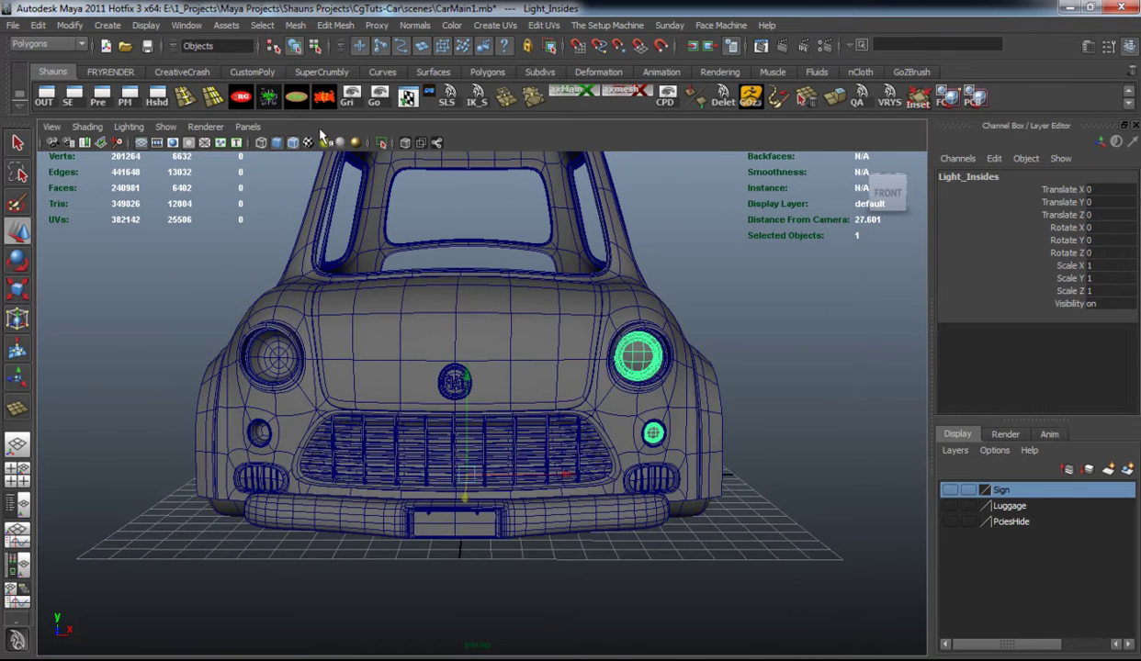
click(328, 103)
alt+middle_drag(381, 355, 419, 353)
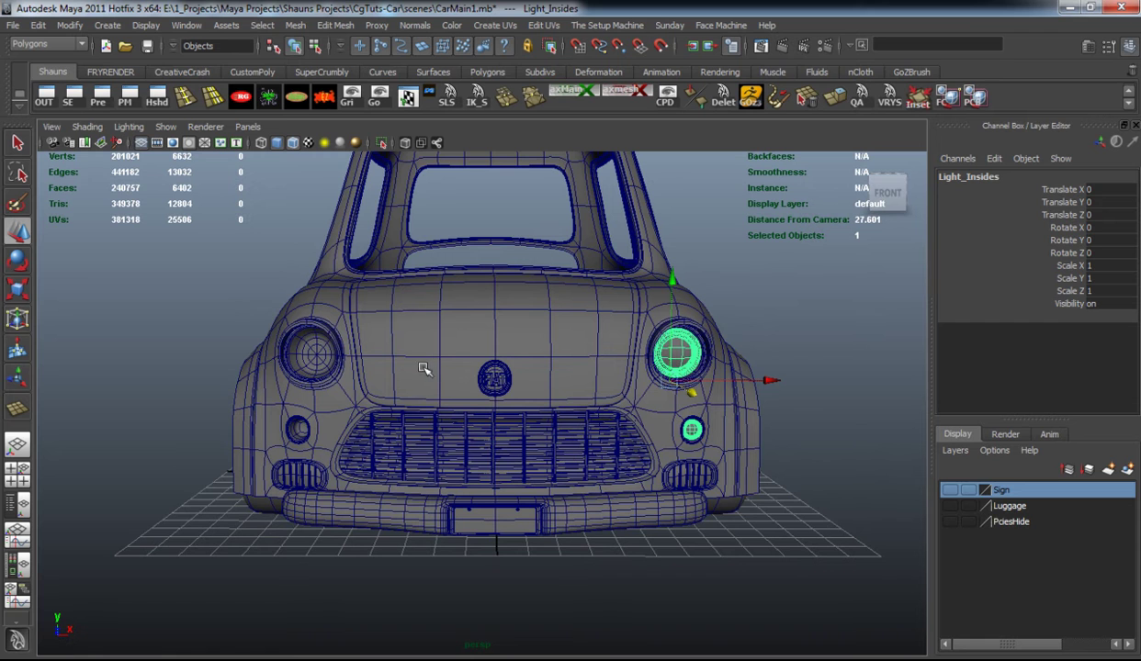
- Duplicate Light_Insides, move the copy to about X -11.217 over the opposite light openings, and mirror it with Scale X -1
key(ctrl+d)
drag(777, 385, 418, 405)
double_click(1103, 266)
text(-1)
key(Return)
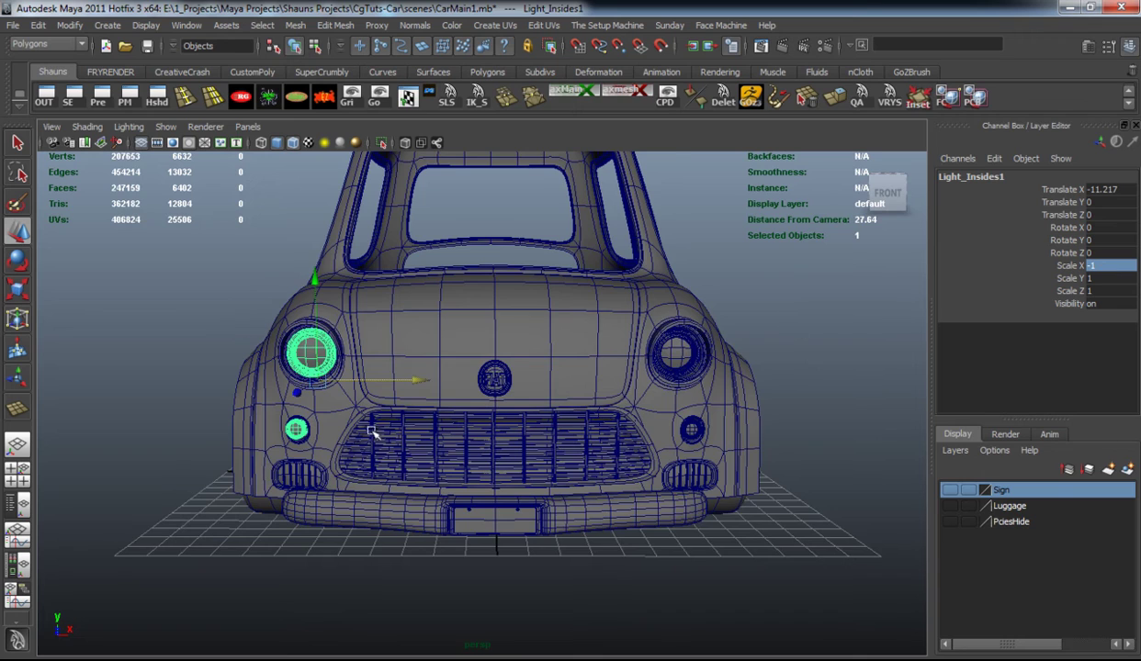
- Nudge the mirrored light group slightly along X to line it up with the opposite headlight opening
scroll(467, 435, up, 4)
alt+middle_drag(388, 435, 486, 423)
scroll(487, 423, up, 5)
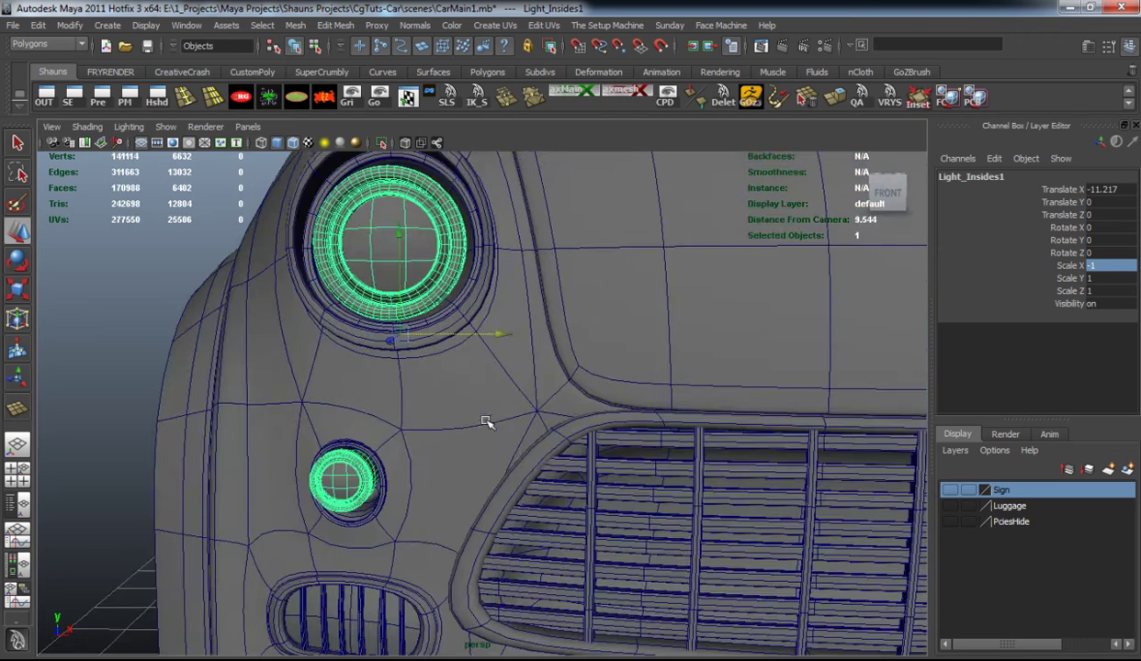
click(508, 341)
key(ctrl+z)
drag(496, 333, 501, 331)
- Adjust the mirrored small lamp slightly along X within its round opening
click(333, 492)
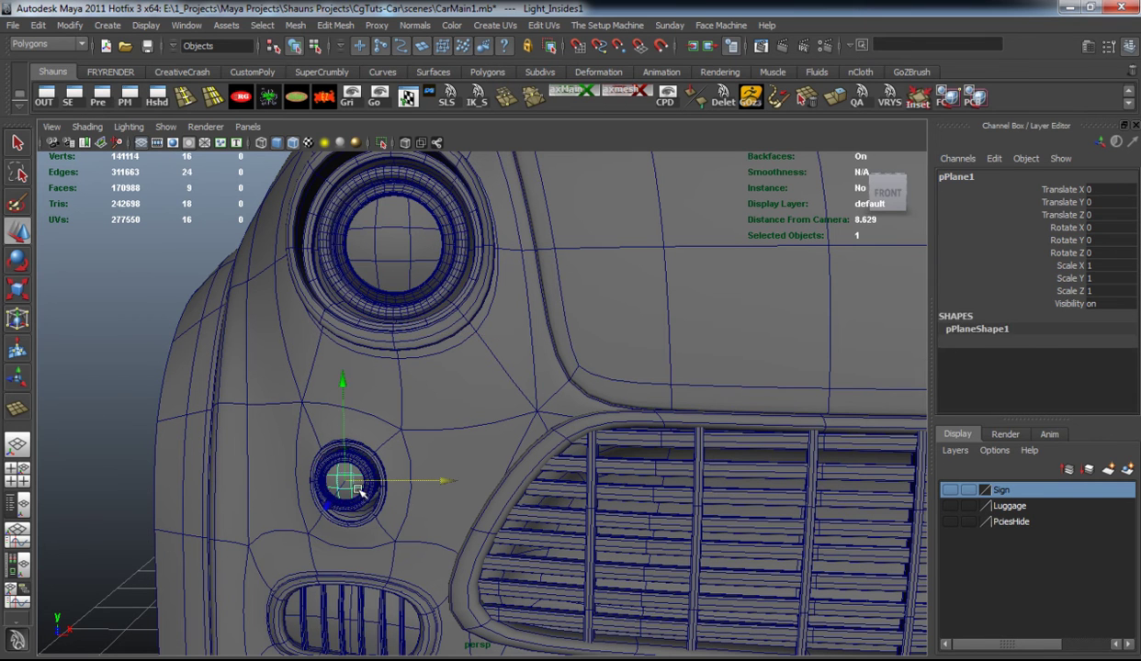
mouse_move(459, 476)
mouse_down()
mouse_move(446, 466)
mouse_move(558, 481)
mouse_move(453, 478)
mouse_up()
alt+right_drag(453, 478, 248, 454)
click(285, 458)
- Show the PciesHide layer temporarily to examine the front lights with the hidden parts, hide it again, and review the whole car
alt+drag(397, 465, 432, 464)
click(949, 522)
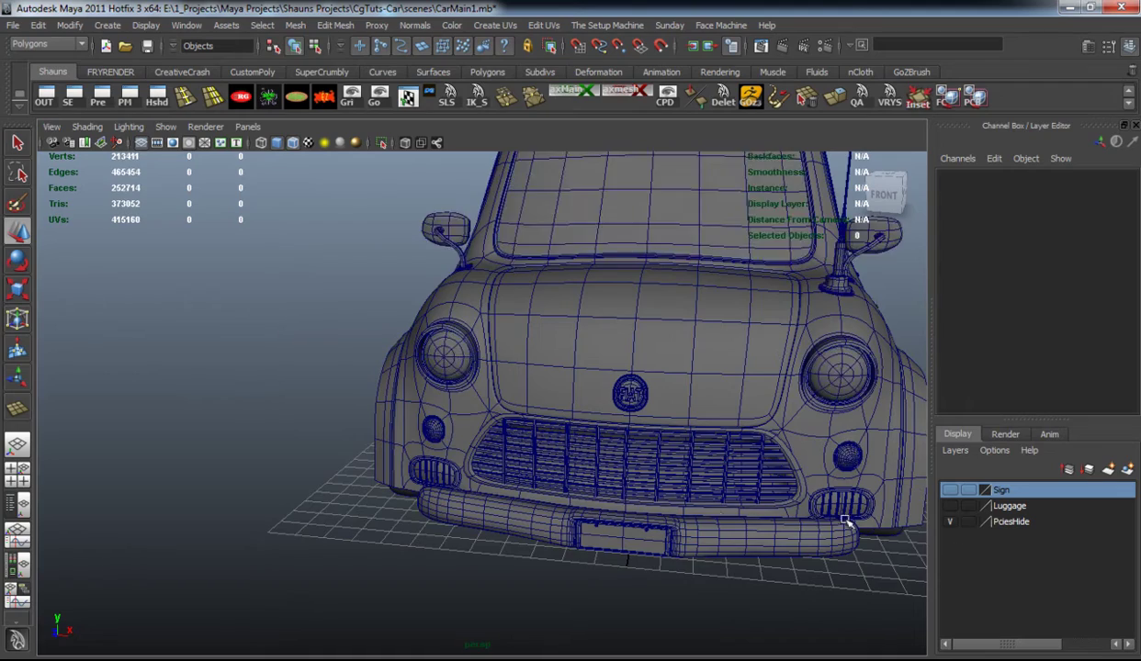
alt+middle_drag(645, 492, 489, 448)
alt+right_drag(489, 448, 534, 469)
alt+drag(535, 468, 552, 463)
click(950, 523)
alt+right_drag(606, 454, 488, 401)
alt+drag(487, 399, 388, 487)
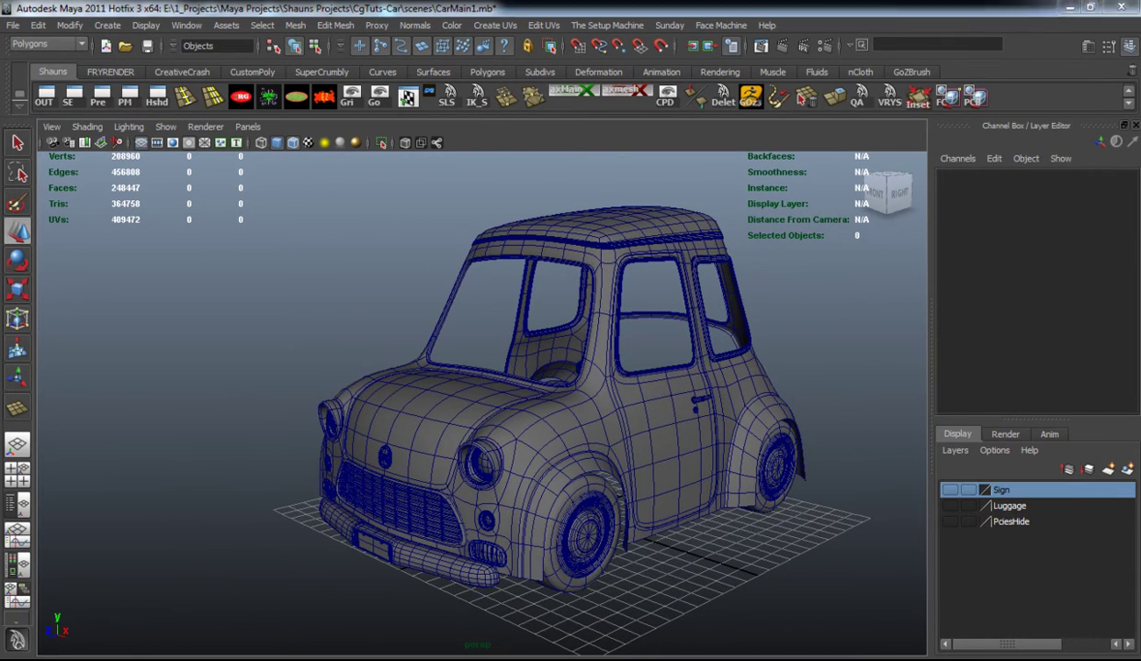